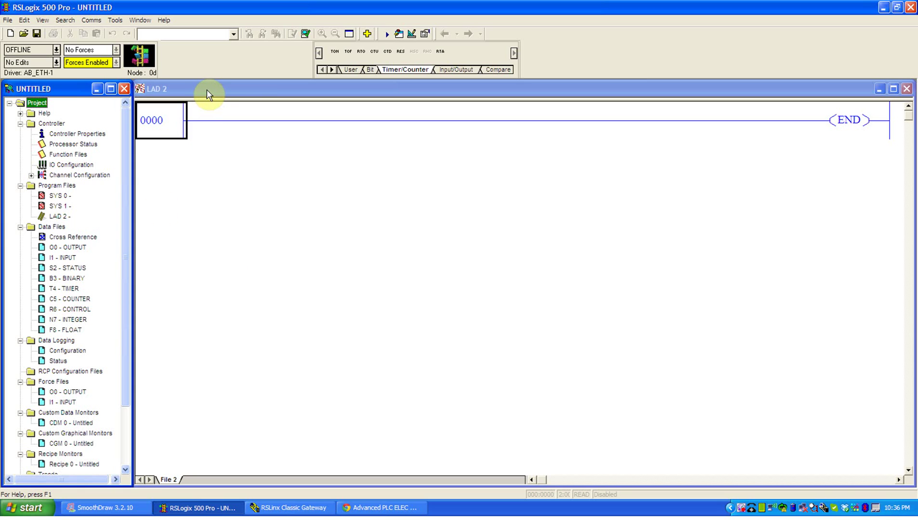
# Move the LAD 2 ladder window aside and close it, leaving the UNTITLED project tree.
pyautogui.moveTo(207, 89); pyautogui.dragTo(138, 123)
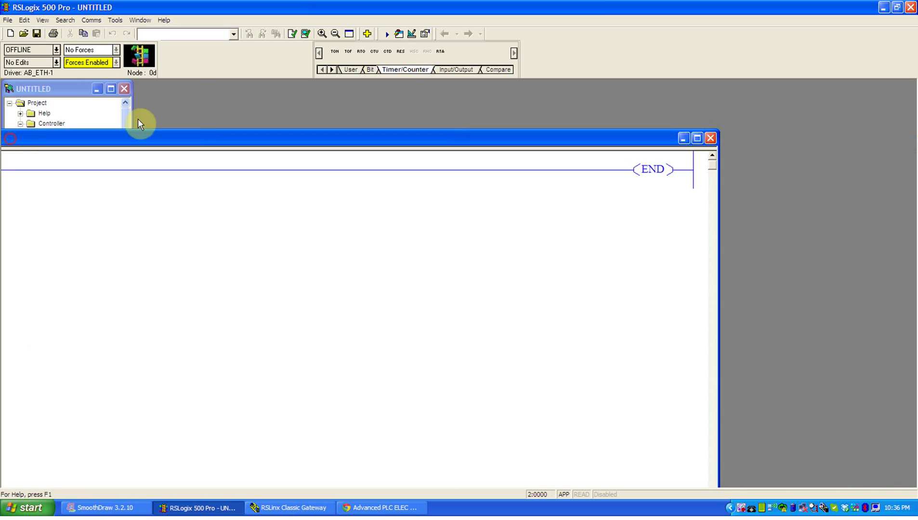
pyautogui.click(711, 138)
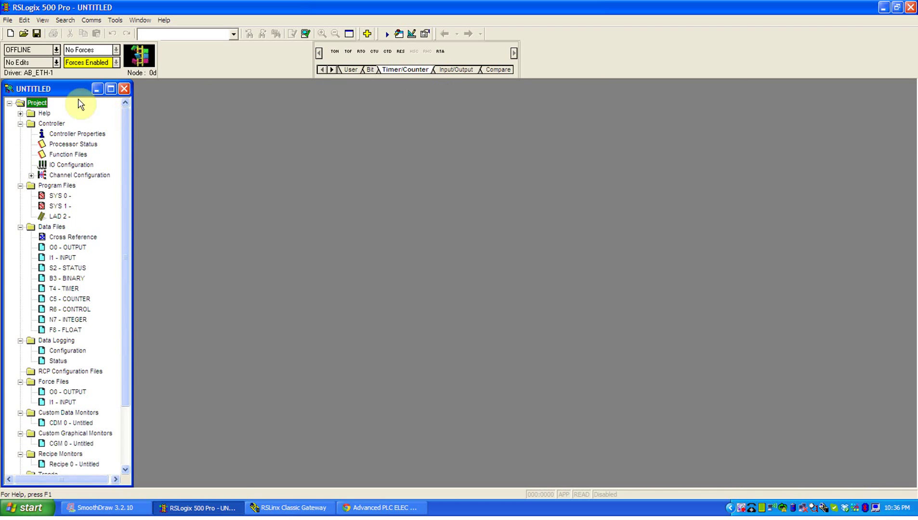
# Centre the UNTITLED project tree, collapse its folders, then expand Help and Data Files.
pyautogui.moveTo(71, 90); pyautogui.dragTo(414, 87)
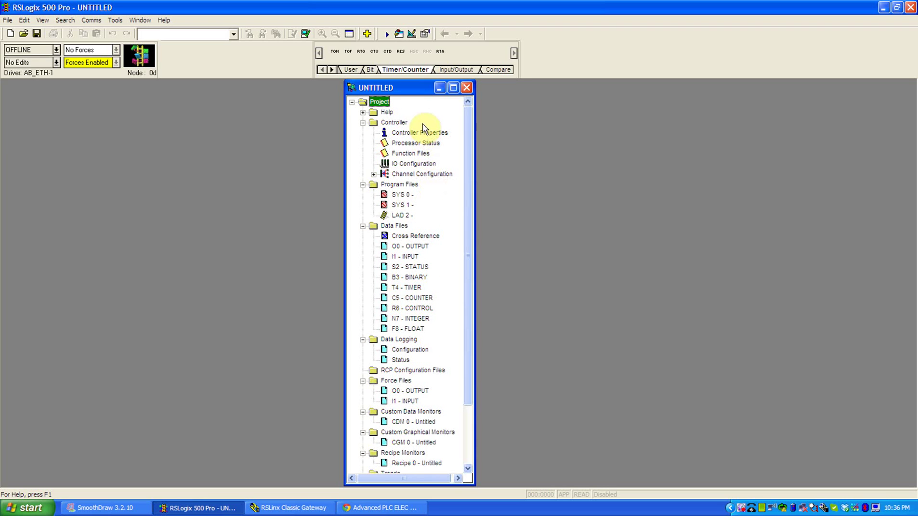
pyautogui.click(362, 123)
pyautogui.click(362, 133)
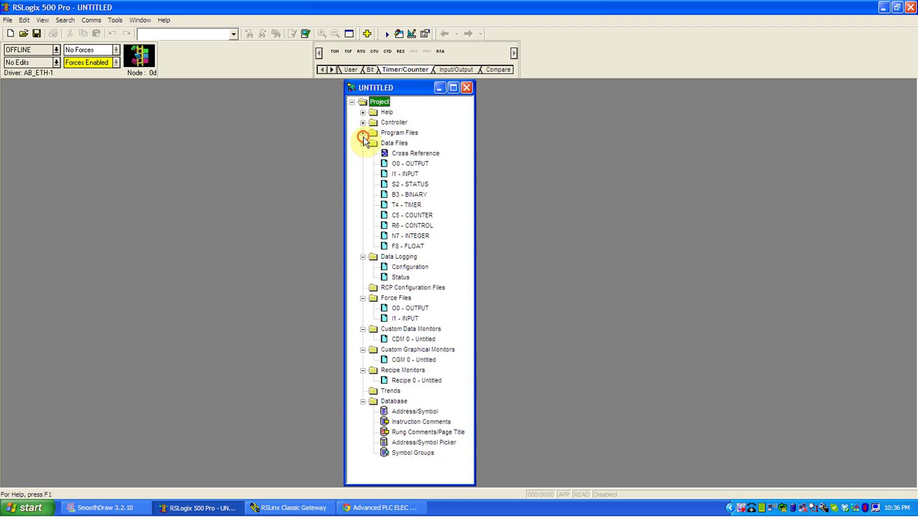
pyautogui.click(363, 143)
pyautogui.click(362, 154)
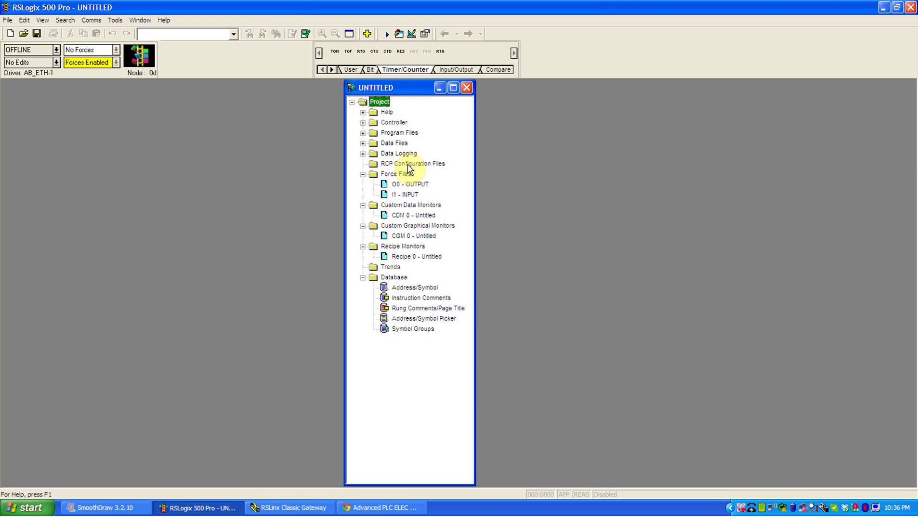
pyautogui.click(362, 112)
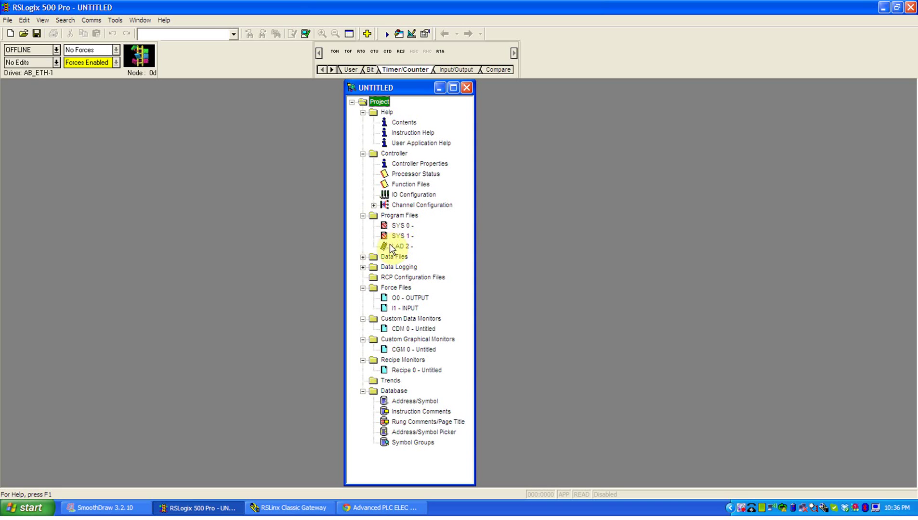
pyautogui.click(363, 257)
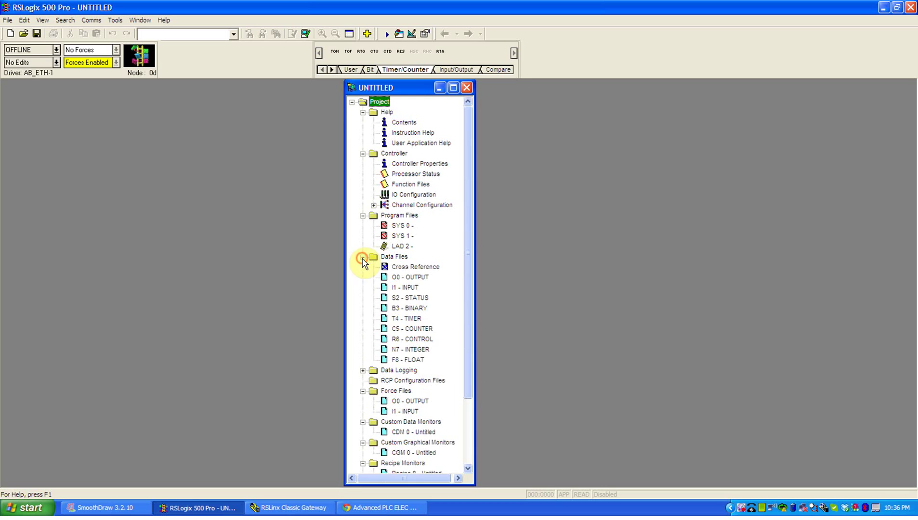
pyautogui.click(390, 258)
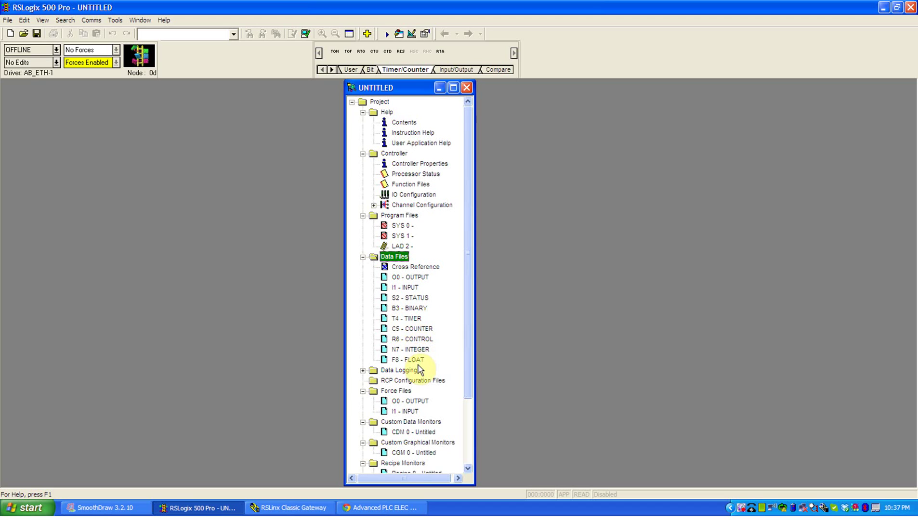
pyautogui.click(418, 291)
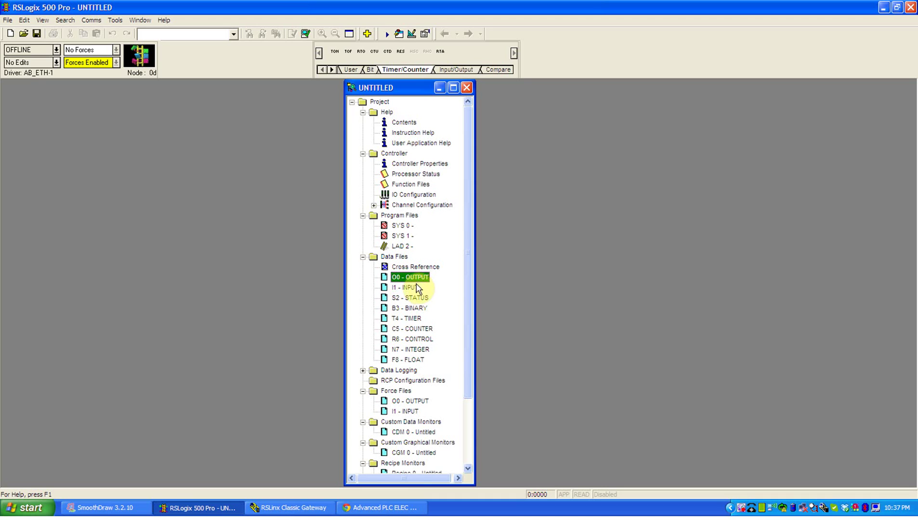
pyautogui.doubleClick(417, 288)
pyautogui.click(416, 278)
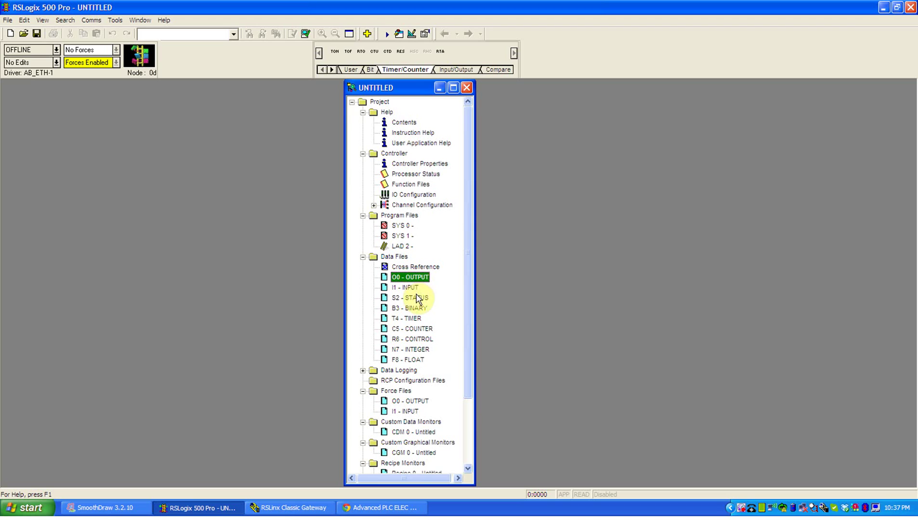
pyautogui.click(417, 309)
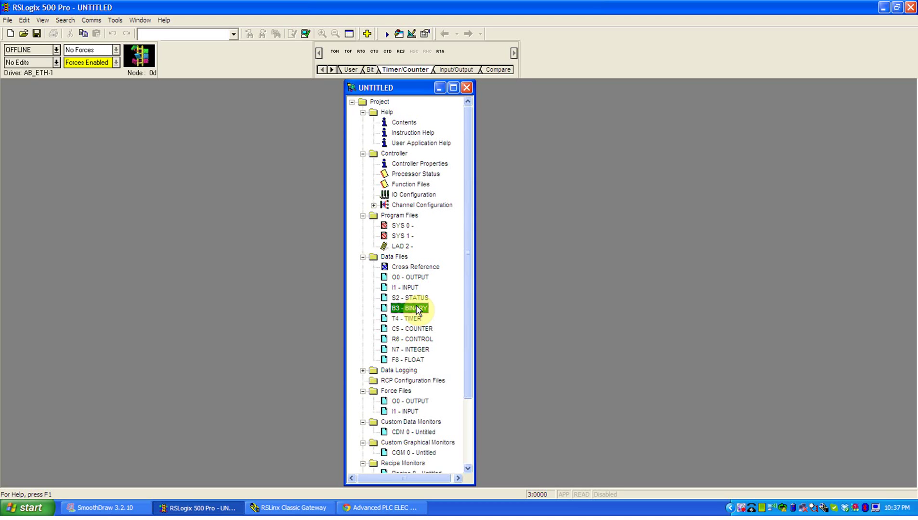
pyautogui.click(416, 319)
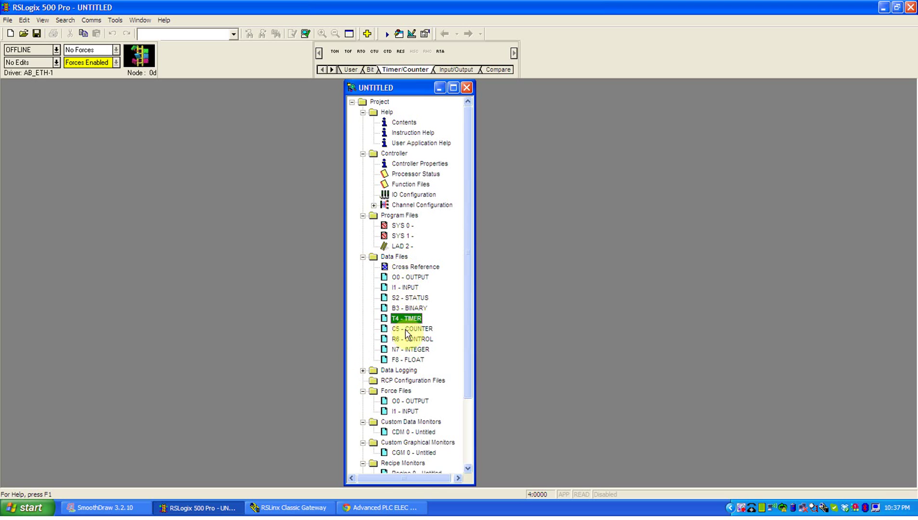
# Start a new data file from the Data Files folder and set its type to Integer.
pyautogui.rightClick(397, 260)
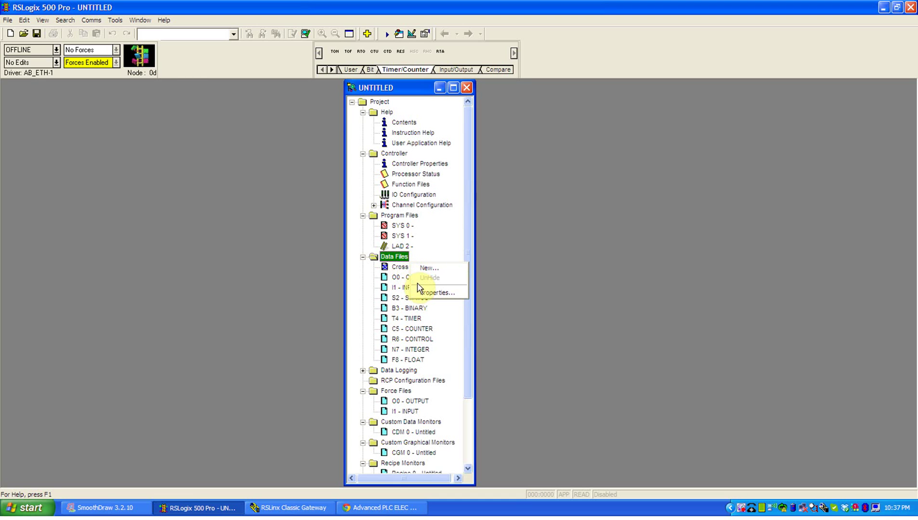
pyautogui.click(424, 268)
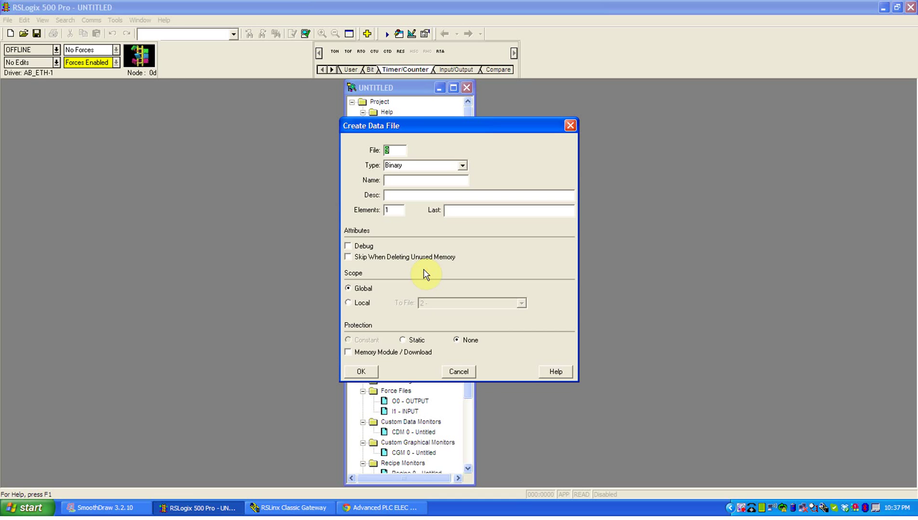
pyautogui.click(462, 167)
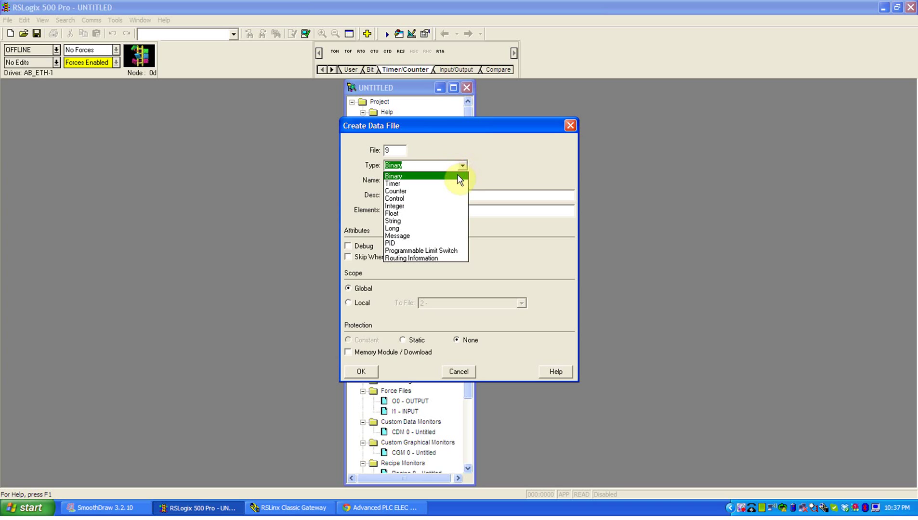
pyautogui.click(455, 184)
pyautogui.click(462, 168)
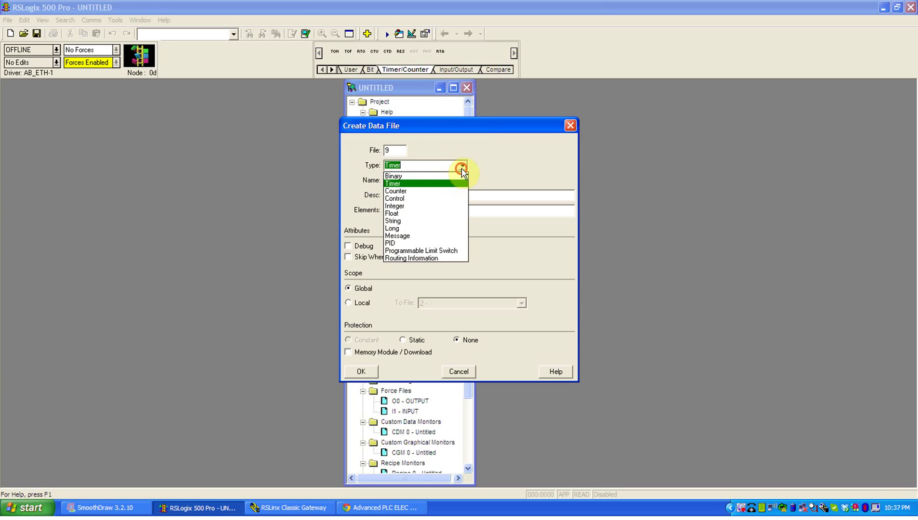
pyautogui.click(427, 206)
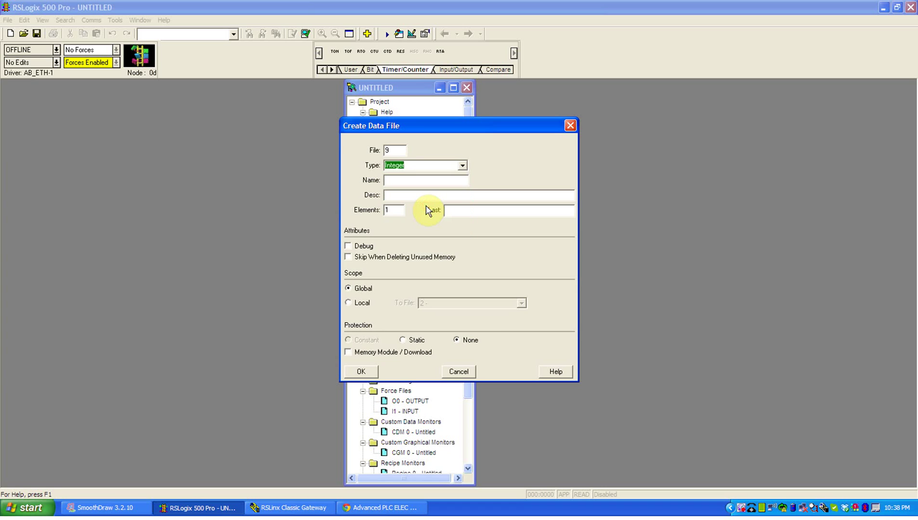
# Name the file PROCESS 1, keep Global scope, and create N9 - PROCESS 1.
pyautogui.click(417, 181)
pyautogui.write('PROCESS 1')
pyautogui.click(355, 303)
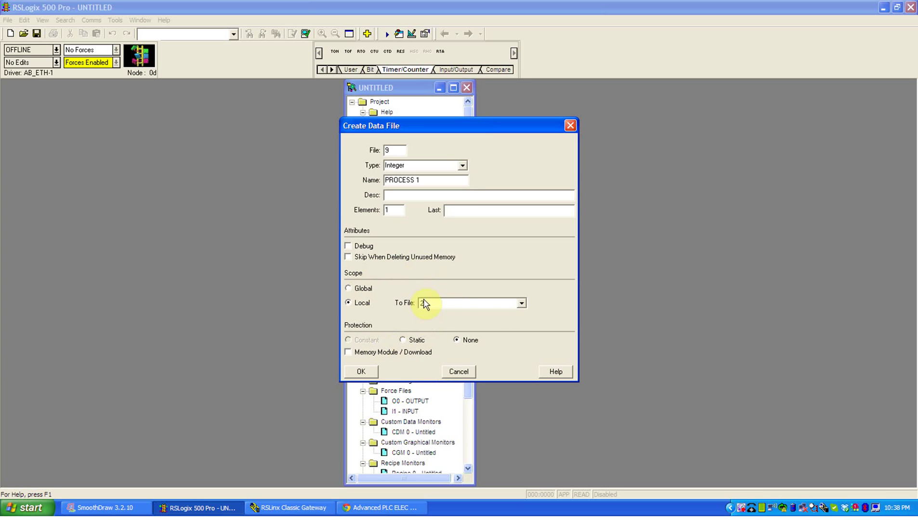
pyautogui.click(358, 289)
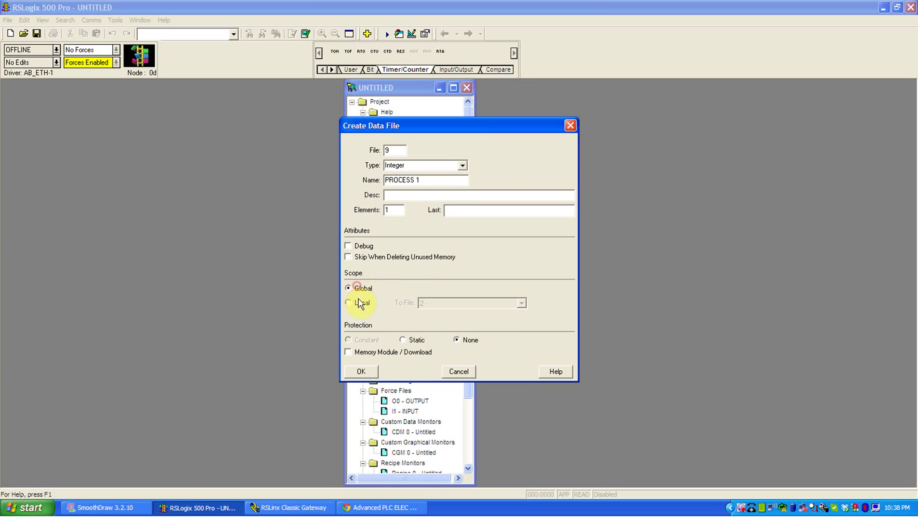
pyautogui.click(370, 374)
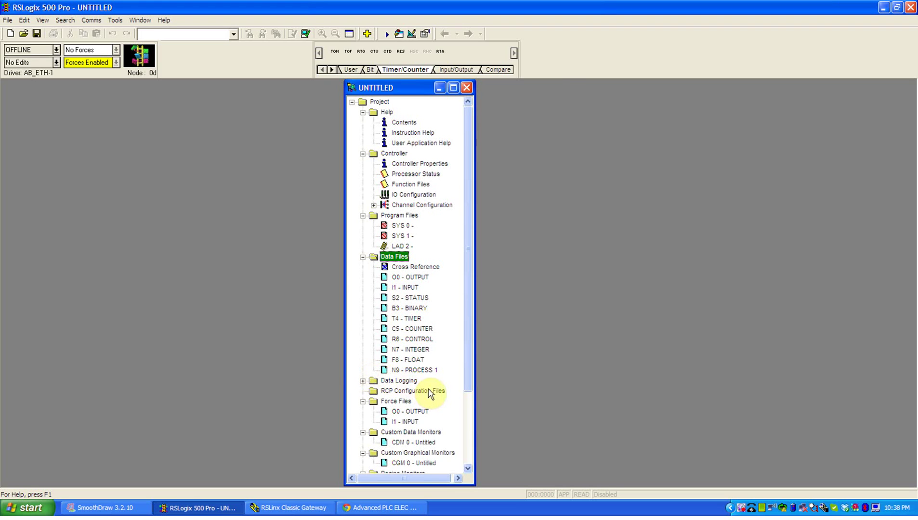
pyautogui.click(429, 370)
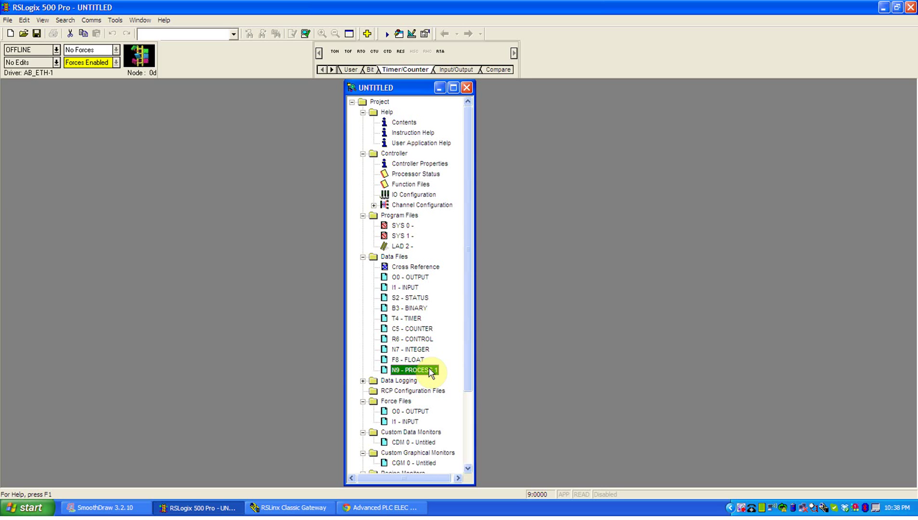
# Open the LAD 2 ladder program and arrange its window beside the project tree.
pyautogui.moveTo(407, 92); pyautogui.dragTo(148, 113)
pyautogui.click(140, 268)
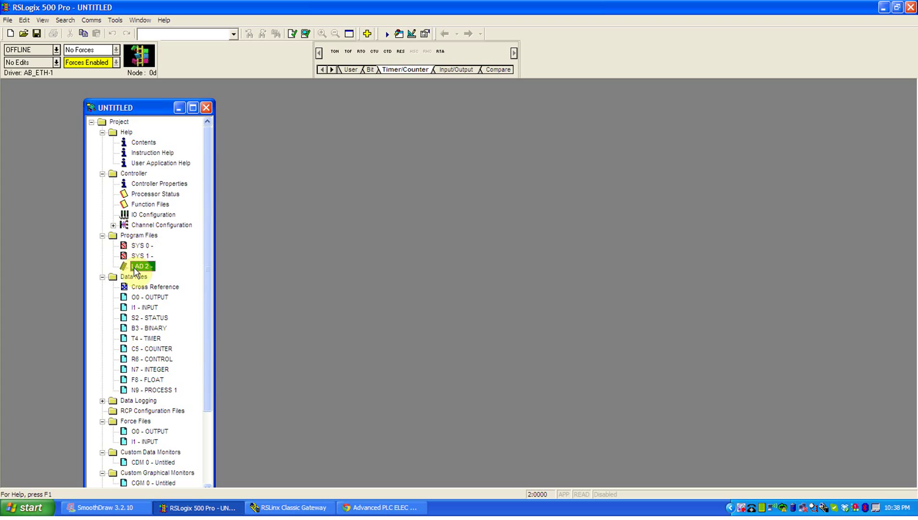
pyautogui.doubleClick(135, 268)
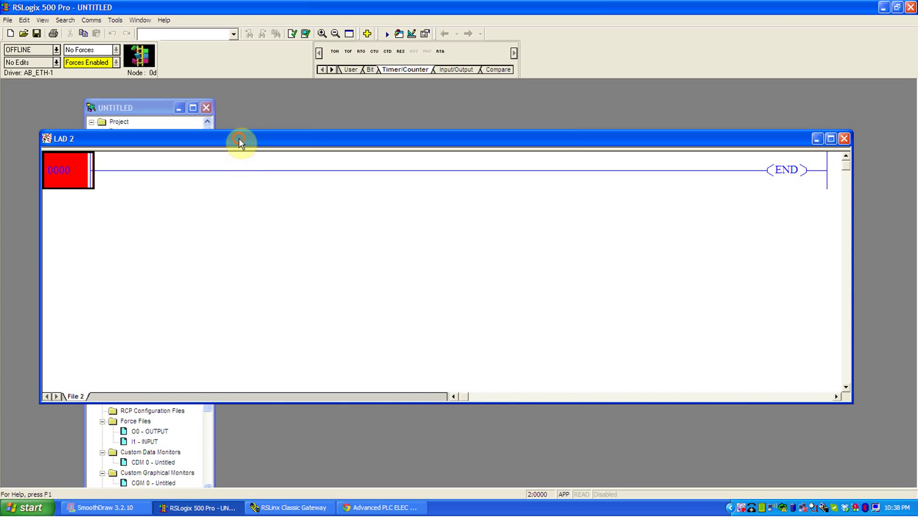
pyautogui.moveTo(240, 142)
pyautogui.mouseDown()
pyautogui.moveTo(166, 169)
pyautogui.moveTo(246, 148)
pyautogui.mouseUp()
pyautogui.moveTo(49, 222); pyautogui.dragTo(298, 178)
# Build rung 0000 with an examine-if-closed contact followed by a TON timer.
pyautogui.click(354, 70)
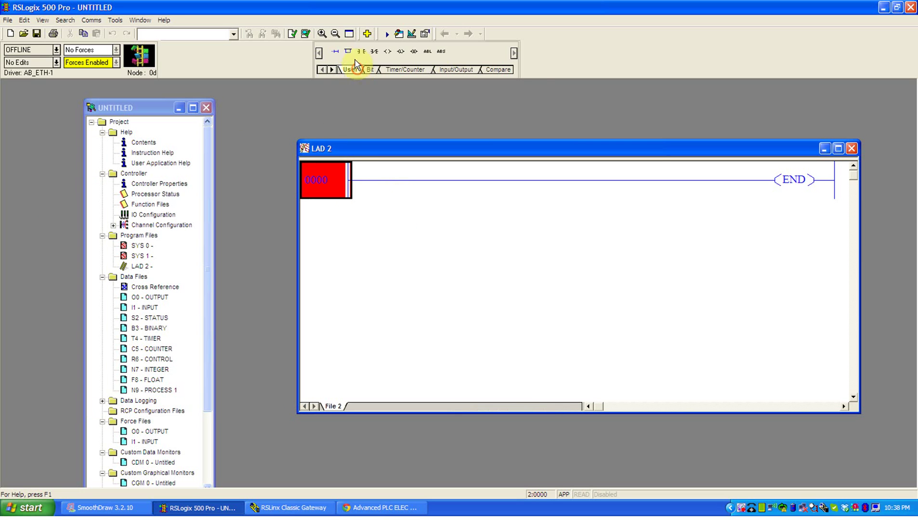
pyautogui.click(362, 51)
pyautogui.click(404, 69)
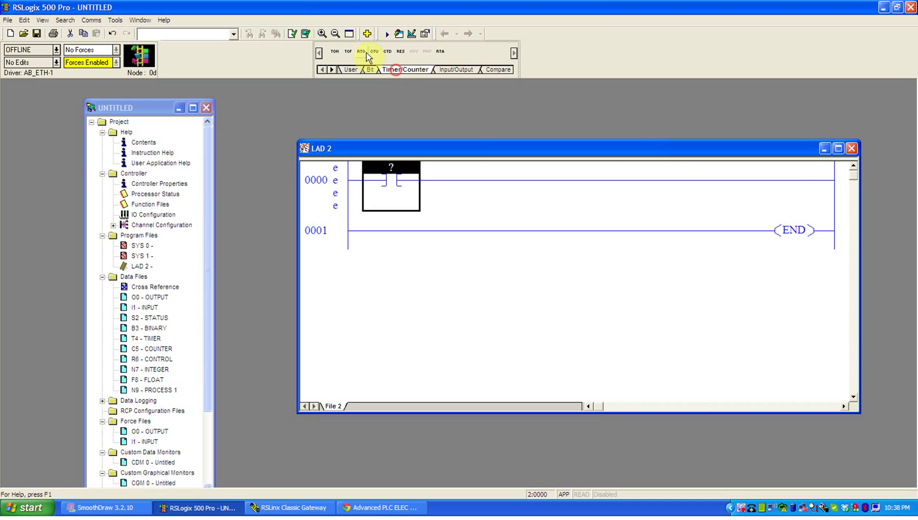
pyautogui.click(338, 51)
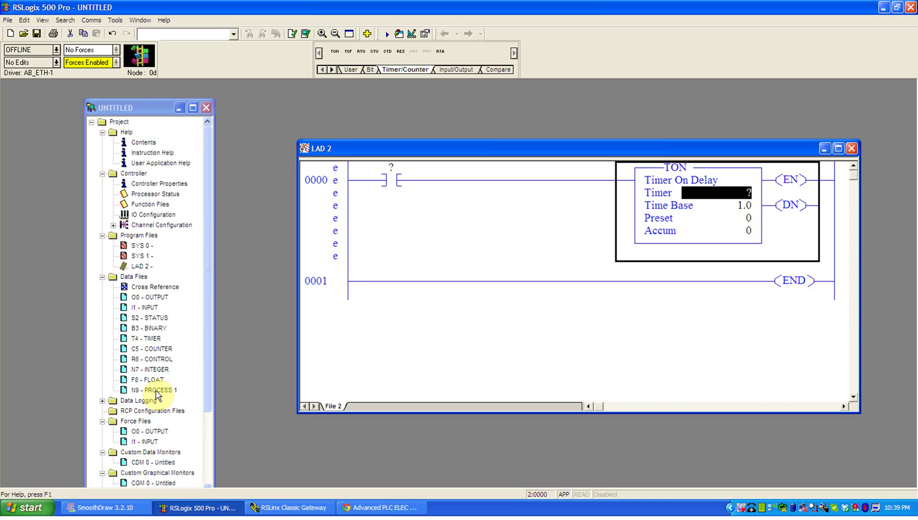
pyautogui.click(155, 308)
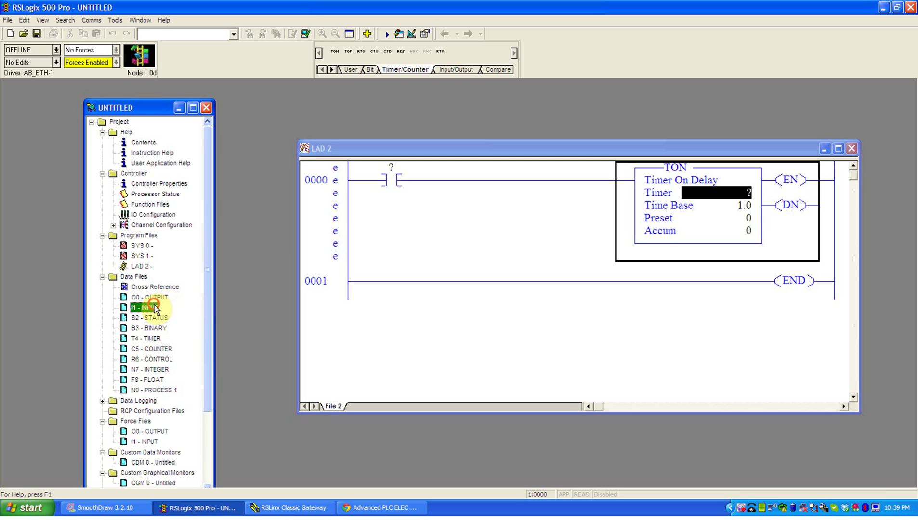
pyautogui.click(155, 298)
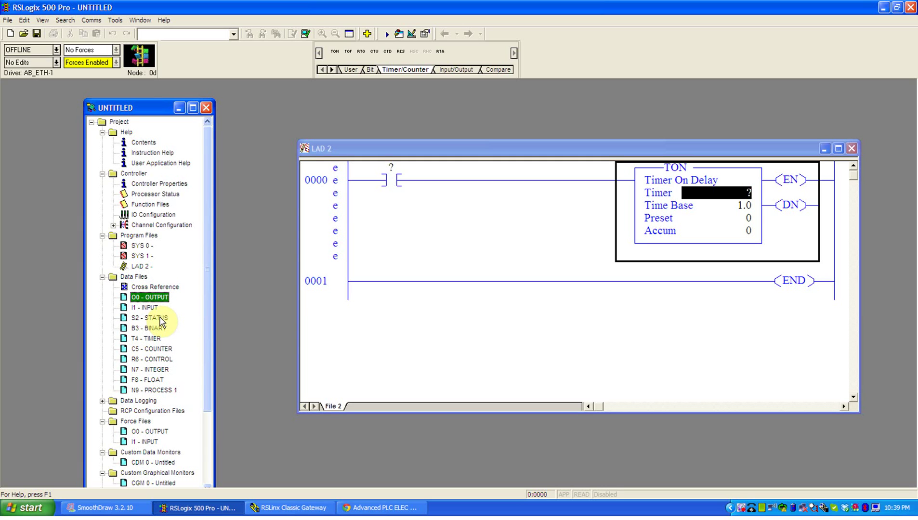
pyautogui.click(160, 319)
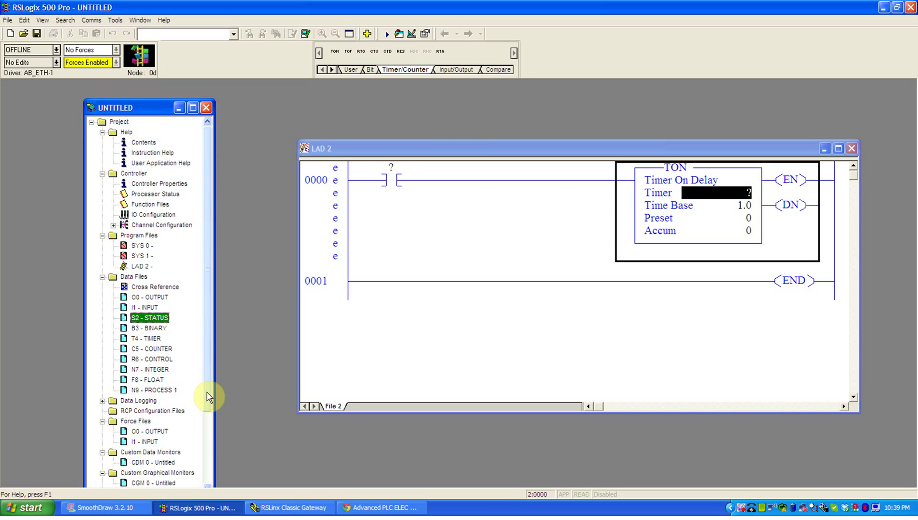
pyautogui.moveTo(208, 397)
pyautogui.mouseDown()
pyautogui.moveTo(214, 428)
pyautogui.moveTo(210, 388)
pyautogui.mouseUp()
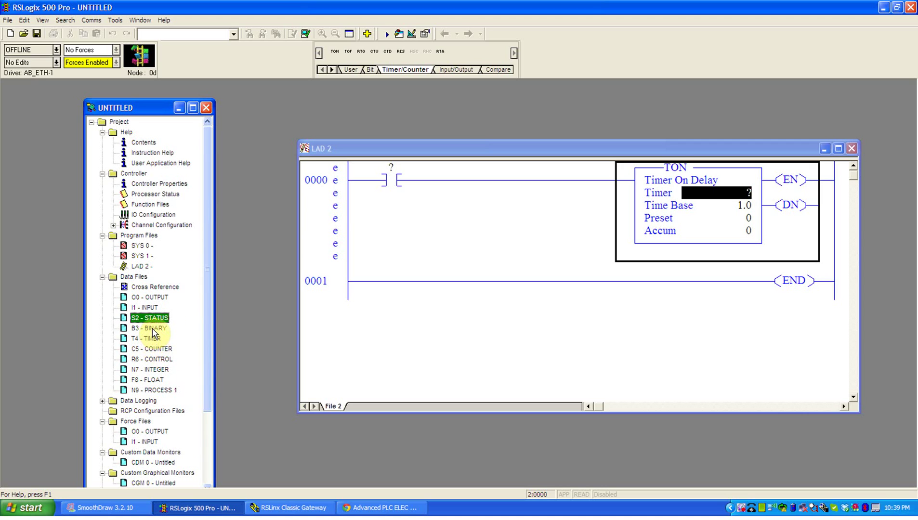
pyautogui.click(149, 309)
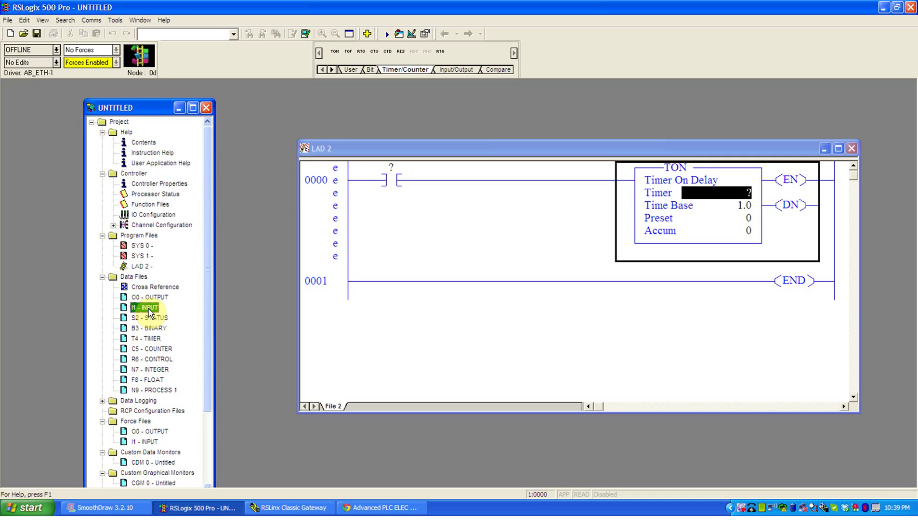
pyautogui.moveTo(150, 311); pyautogui.dragTo(152, 312)
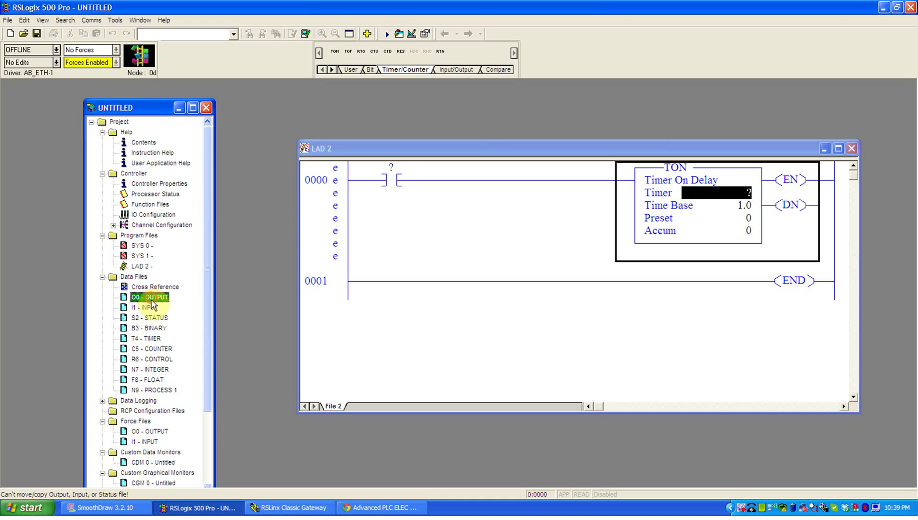
pyautogui.click(152, 320)
pyautogui.click(152, 329)
pyautogui.click(152, 340)
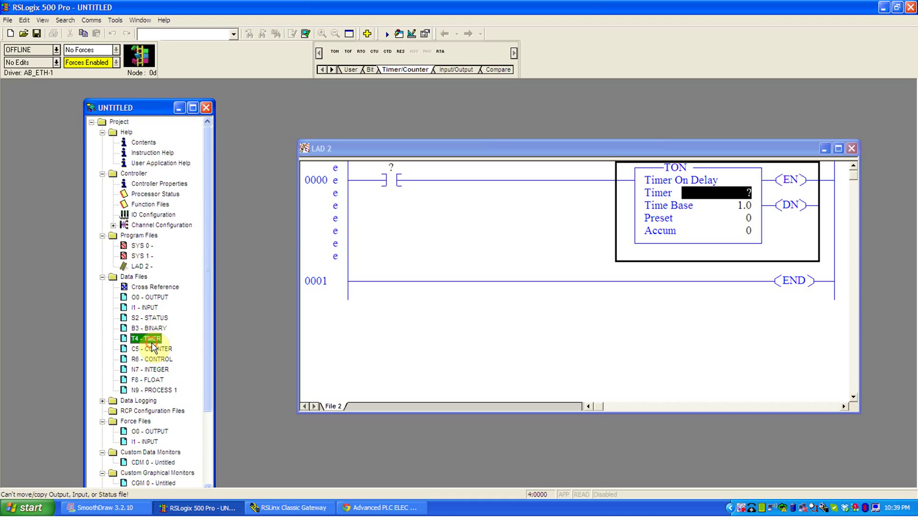
pyautogui.click(152, 350)
pyautogui.click(153, 360)
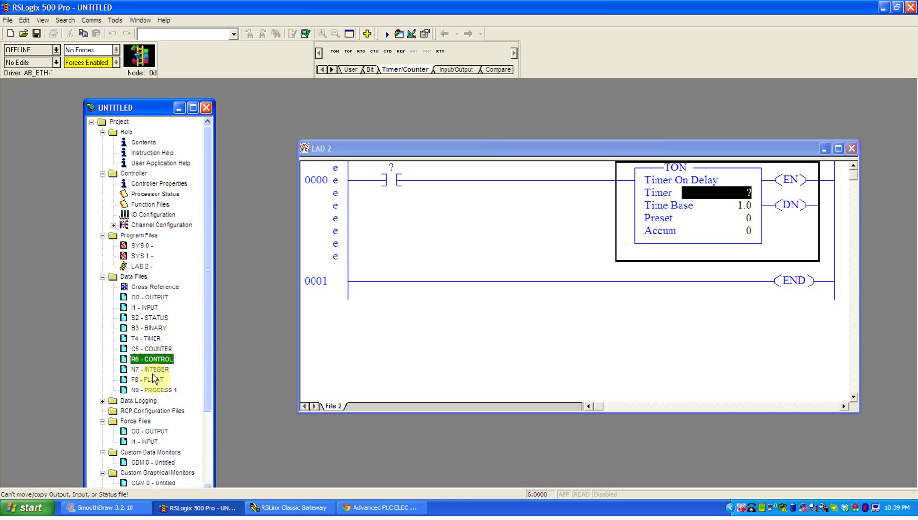
pyautogui.click(152, 370)
pyautogui.click(153, 381)
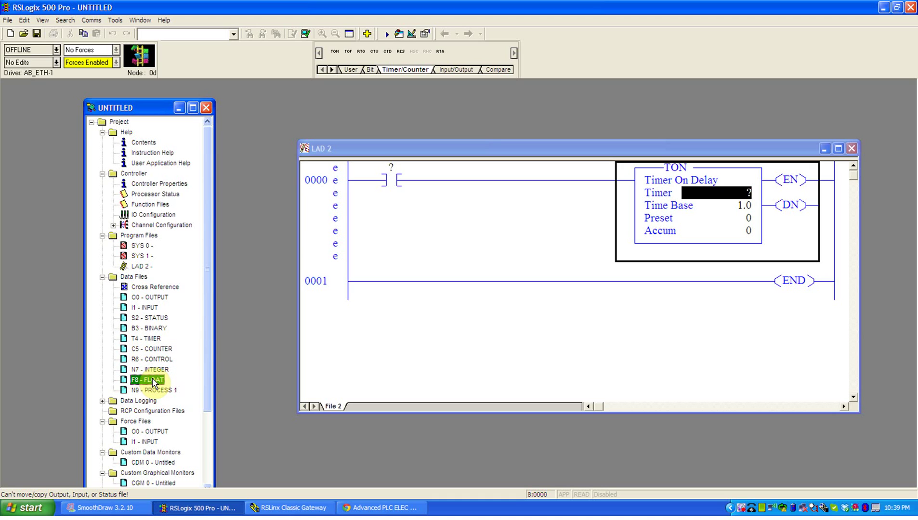
pyautogui.click(157, 338)
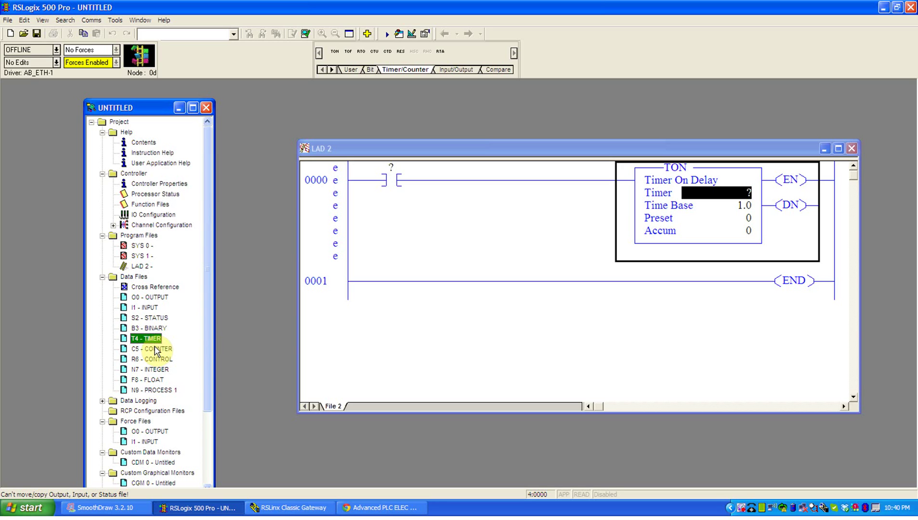
pyautogui.click(156, 350)
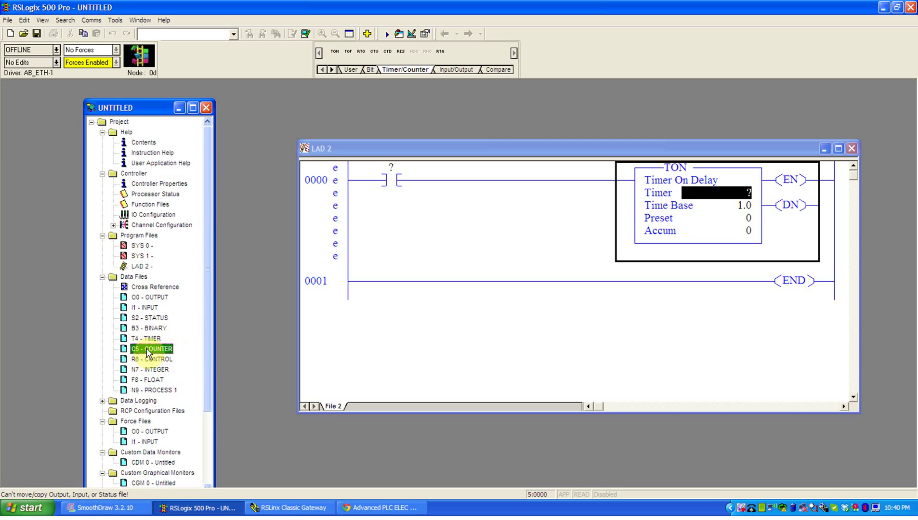
pyautogui.rightClick(135, 277)
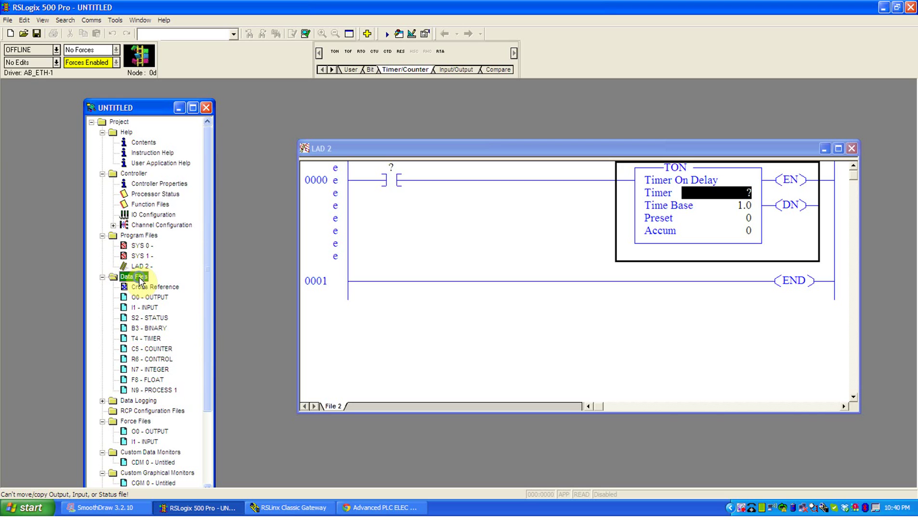
pyautogui.click(162, 309)
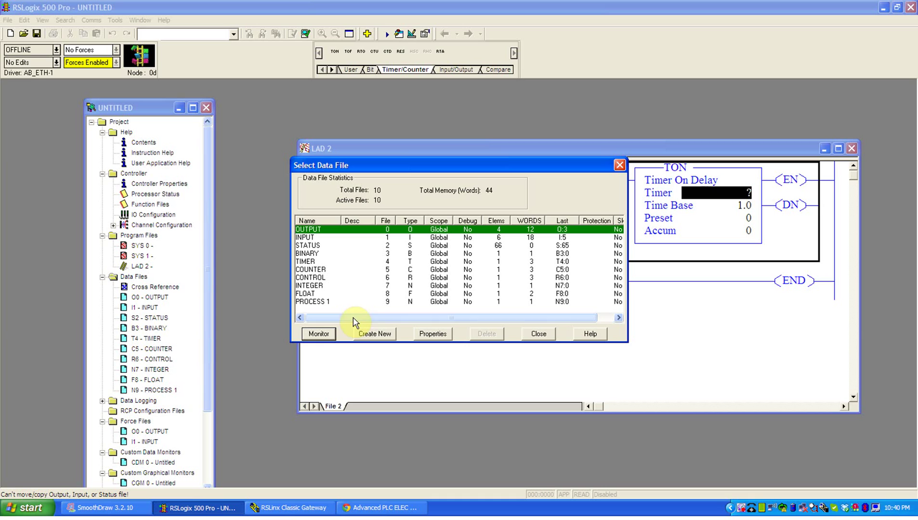
pyautogui.click(619, 165)
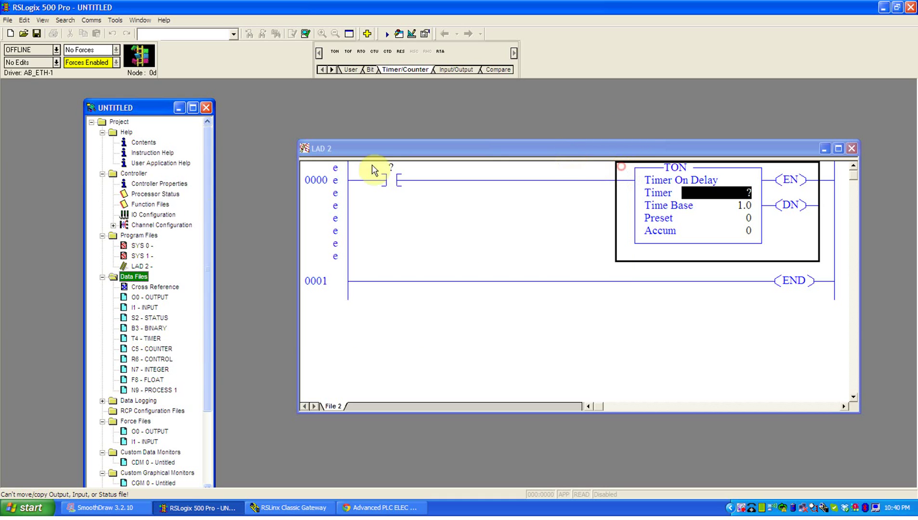
pyautogui.rightClick(136, 277)
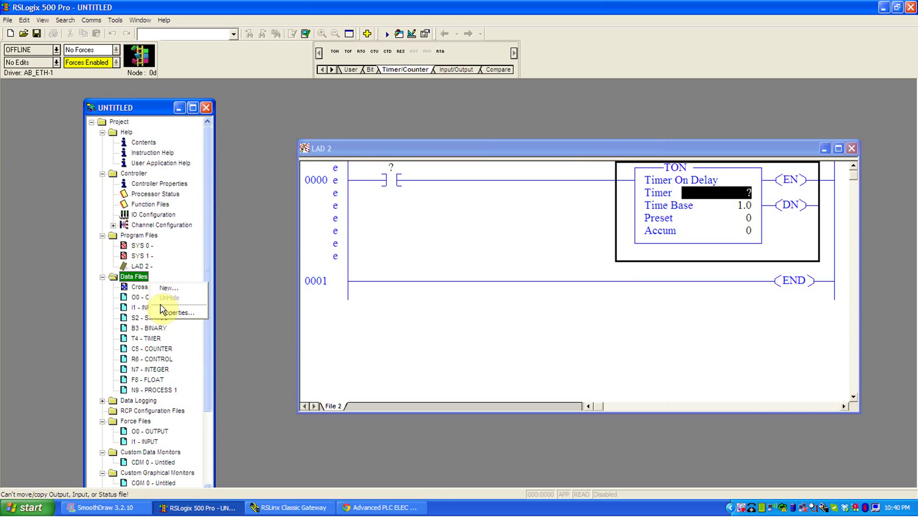
pyautogui.click(169, 288)
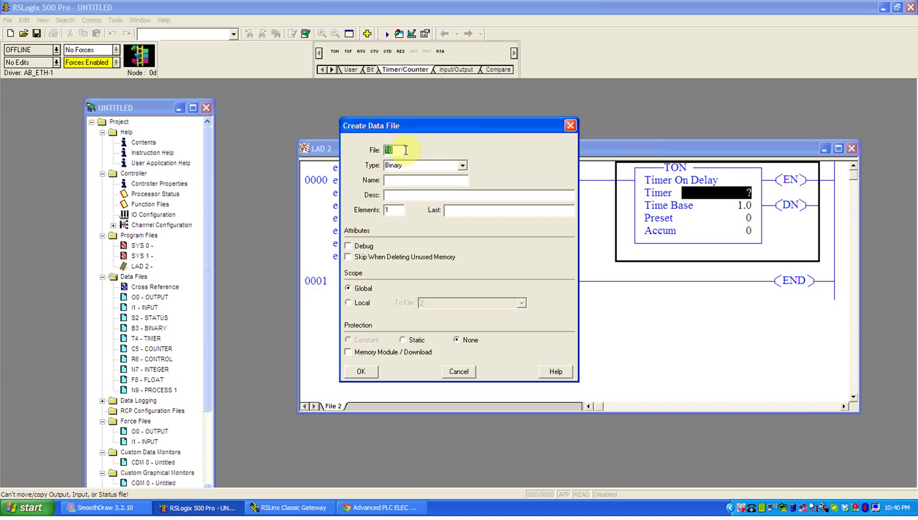
pyautogui.click(464, 166)
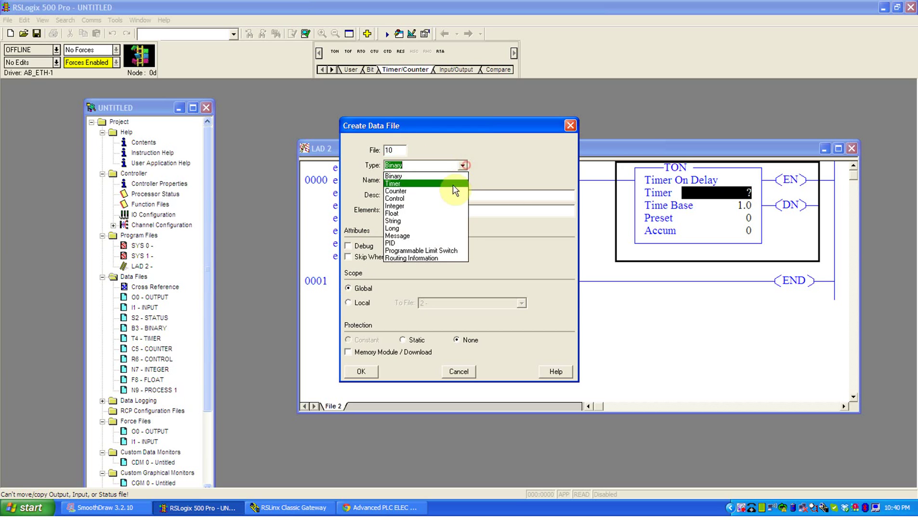
pyautogui.click(446, 192)
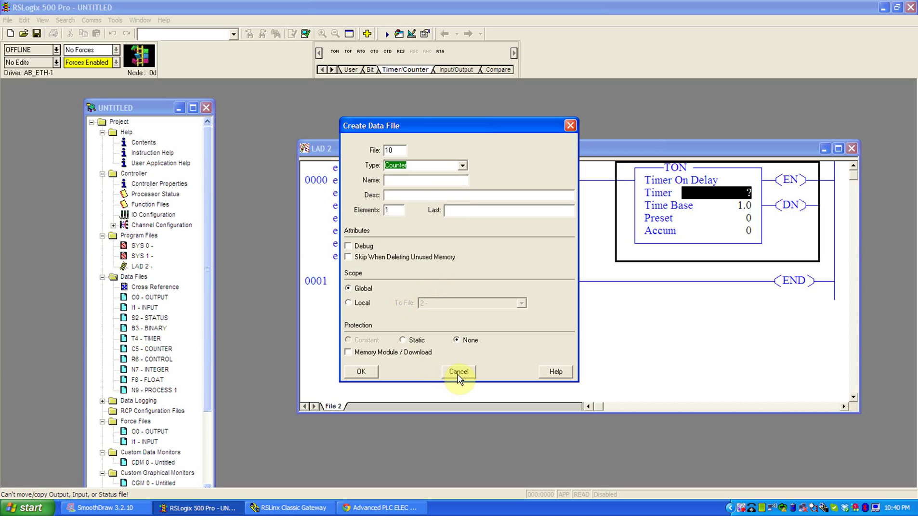
pyautogui.click(569, 126)
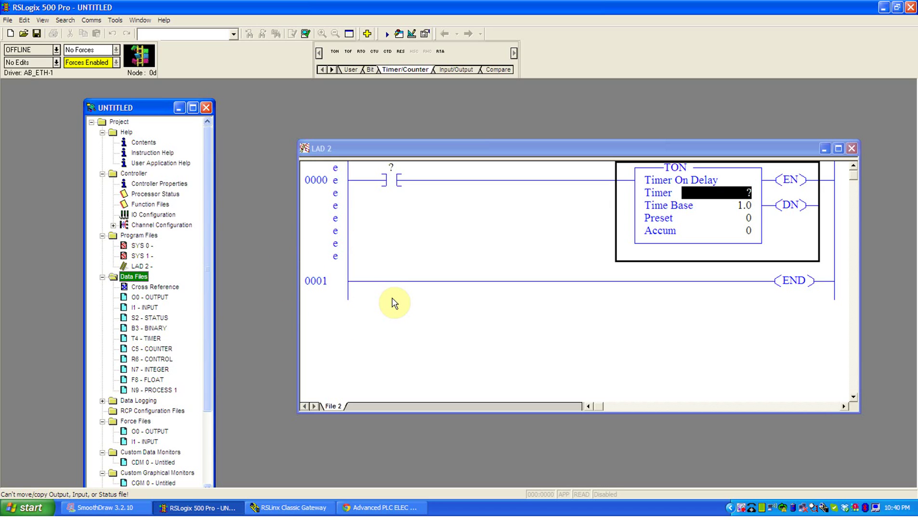
pyautogui.click(159, 298)
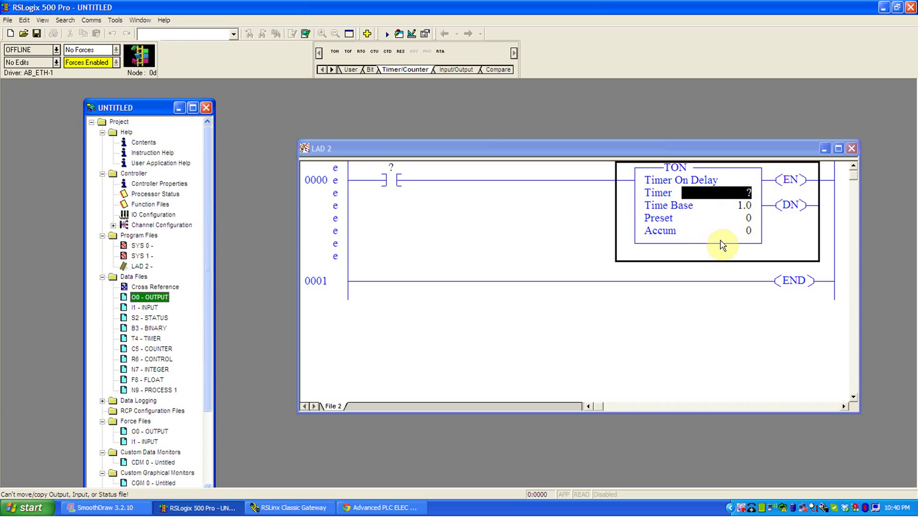
pyautogui.click(147, 308)
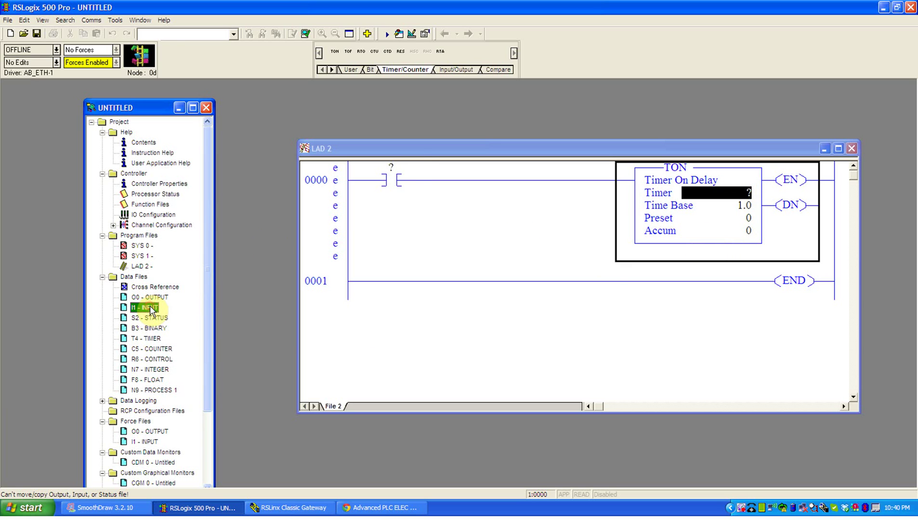
pyautogui.moveTo(408, 158); pyautogui.dragTo(396, 189)
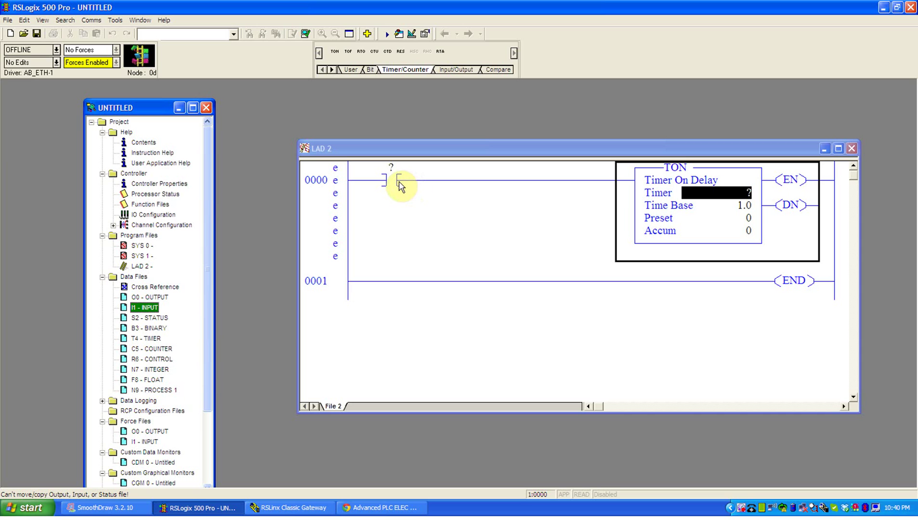
pyautogui.doubleClick(146, 308)
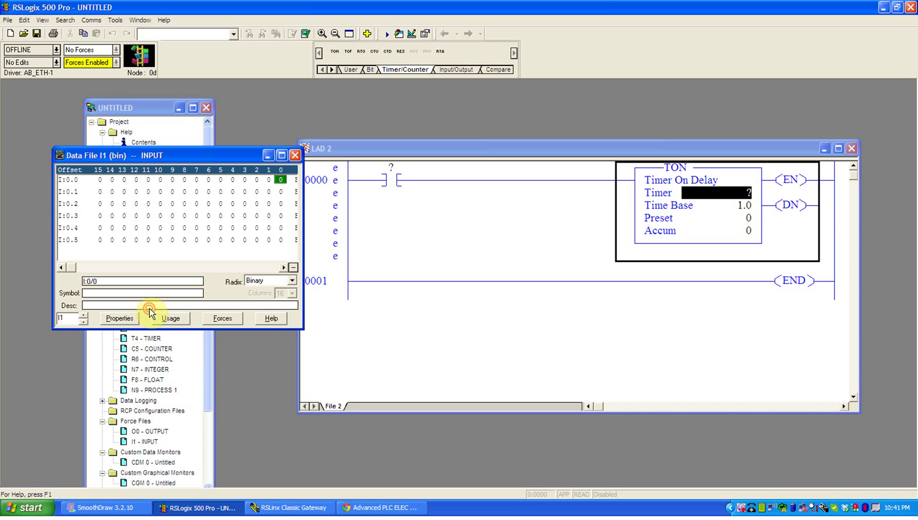
pyautogui.moveTo(235, 159); pyautogui.dragTo(315, 176)
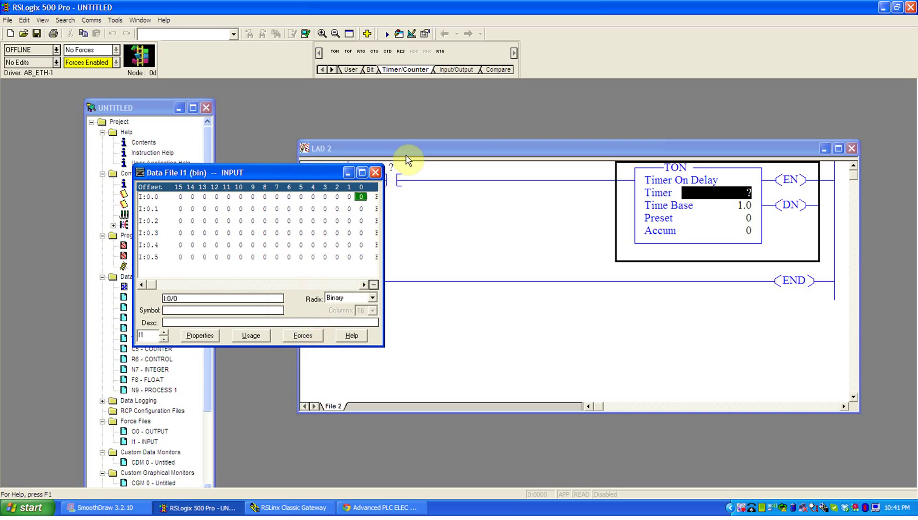
pyautogui.click(376, 173)
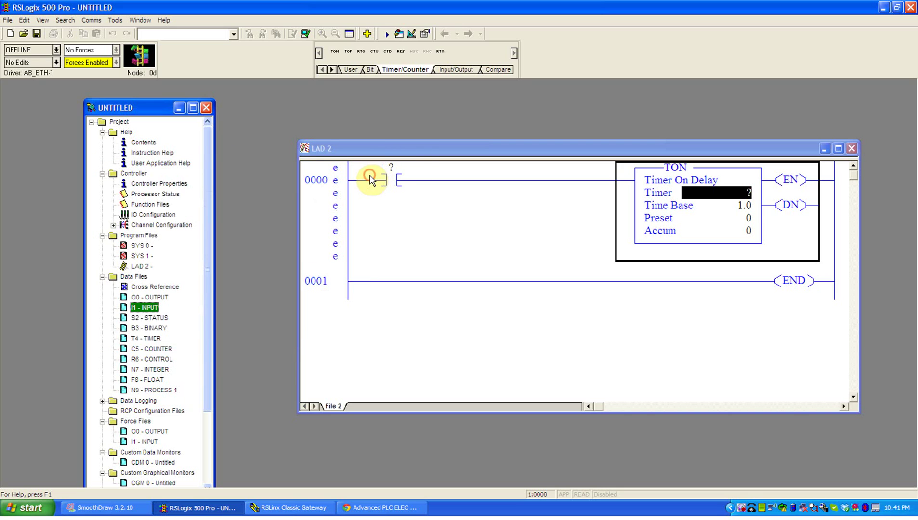
pyautogui.doubleClick(147, 339)
pyautogui.doubleClick(150, 331)
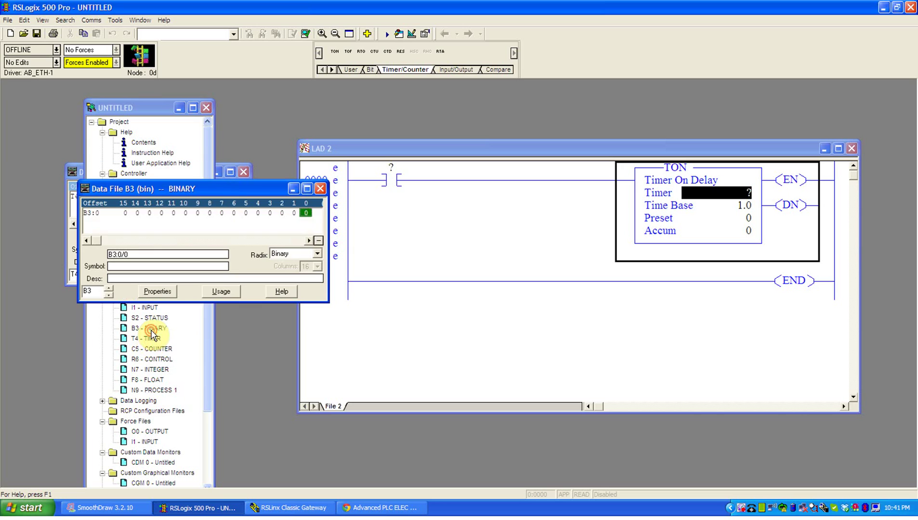
pyautogui.click(305, 215)
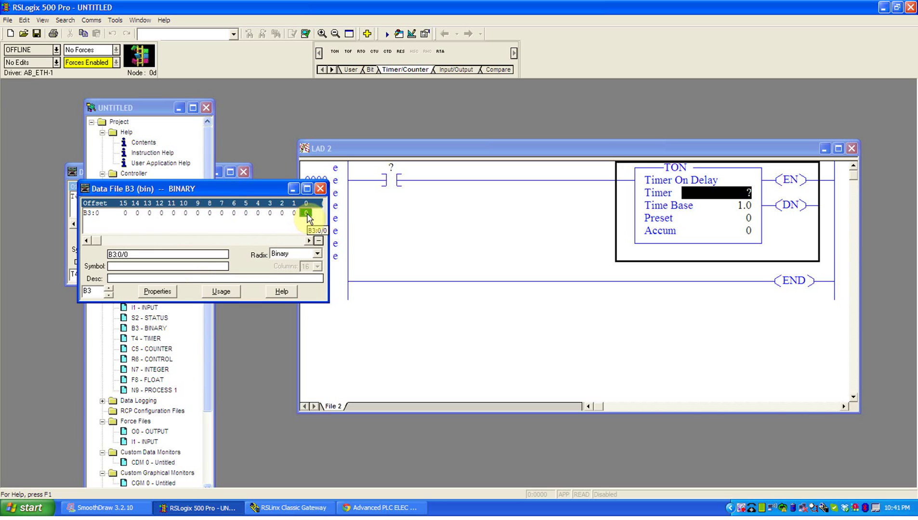
pyautogui.click(320, 188)
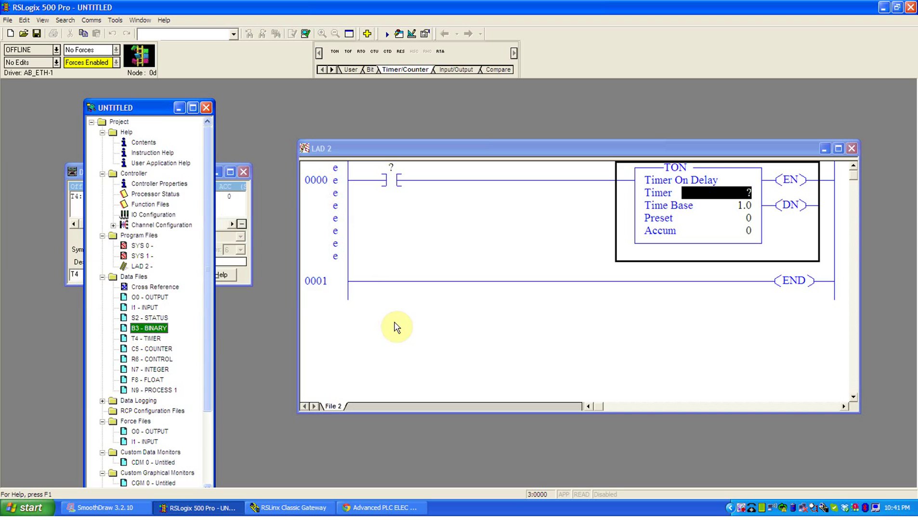
pyautogui.click(243, 173)
pyautogui.rightClick(363, 345)
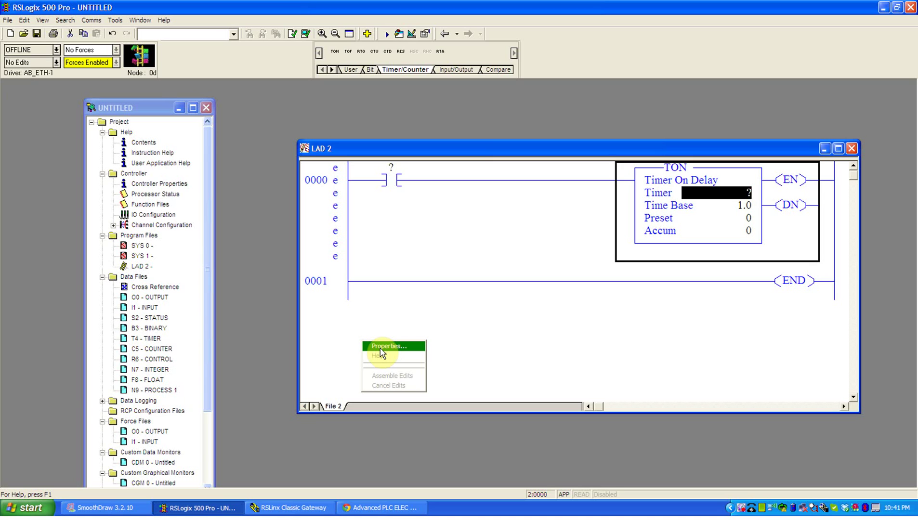
pyautogui.click(381, 347)
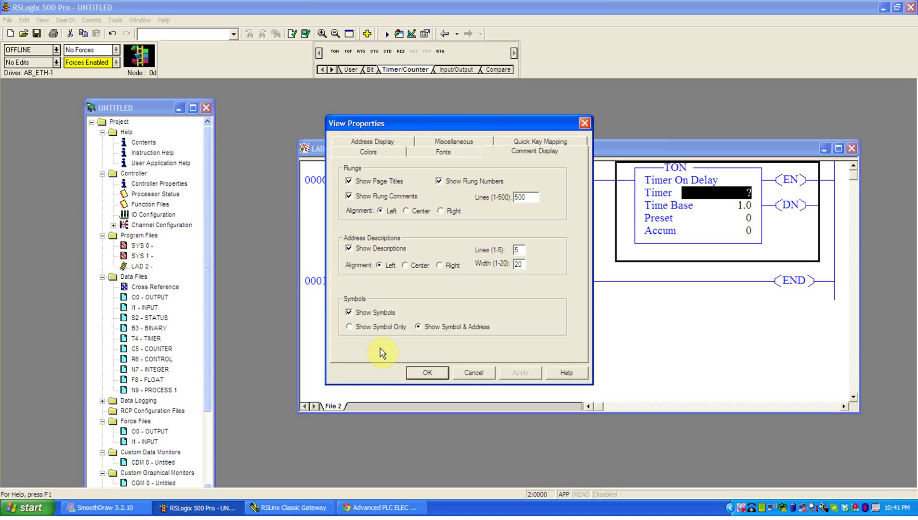
pyautogui.click(385, 140)
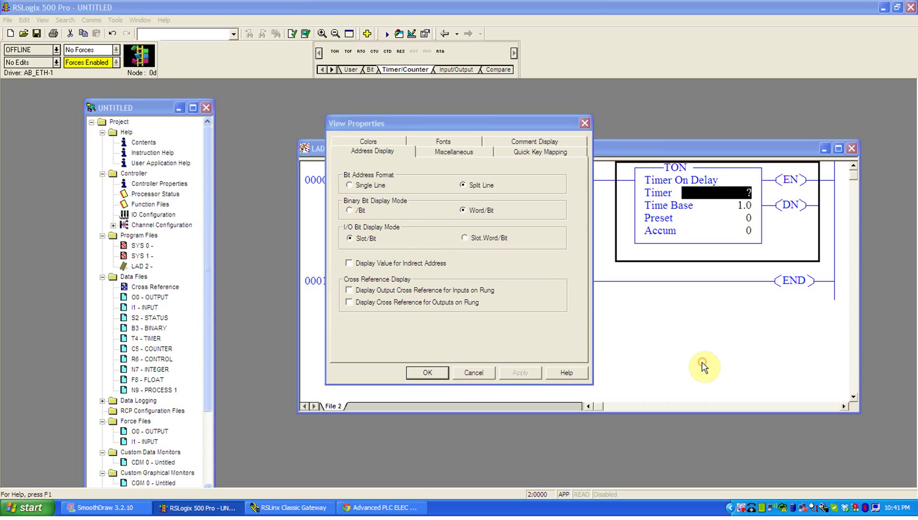
pyautogui.click(474, 374)
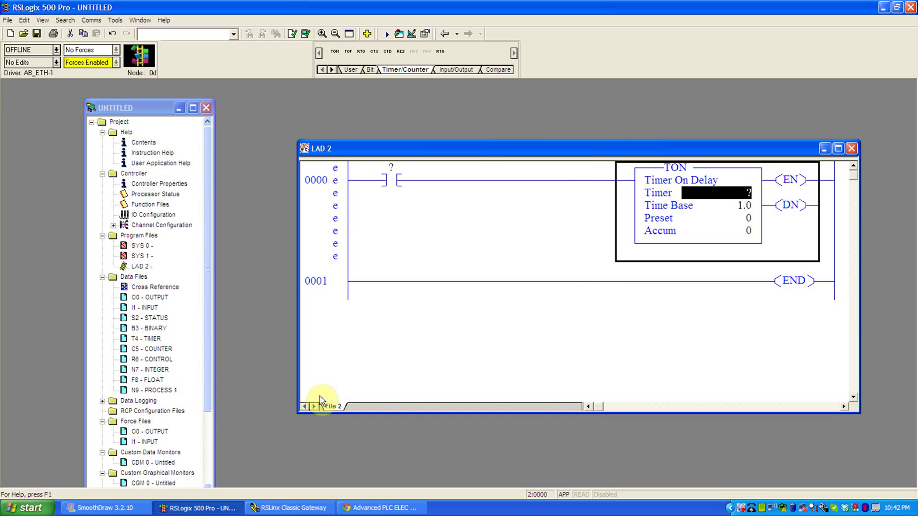
# On the SmoothDraw whiteboard, add characters, a dot and a slash to the top format row.
pyautogui.click(125, 511)
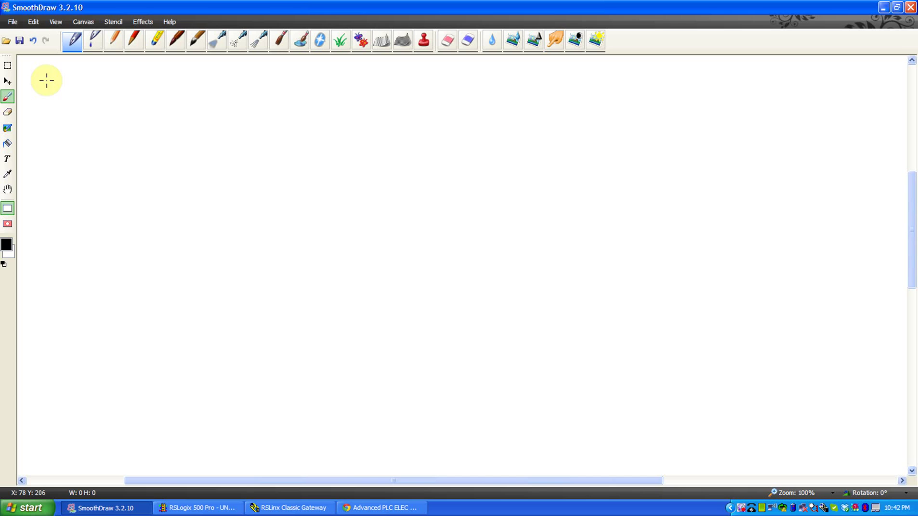
pyautogui.moveTo(74, 82)
pyautogui.mouseDown()
pyautogui.moveTo(82, 95)
pyautogui.moveTo(85, 81)
pyautogui.moveTo(77, 88)
pyautogui.moveTo(109, 82)
pyautogui.moveTo(109, 97)
pyautogui.moveTo(142, 91)
pyautogui.mouseUp()
pyautogui.click(157, 95)
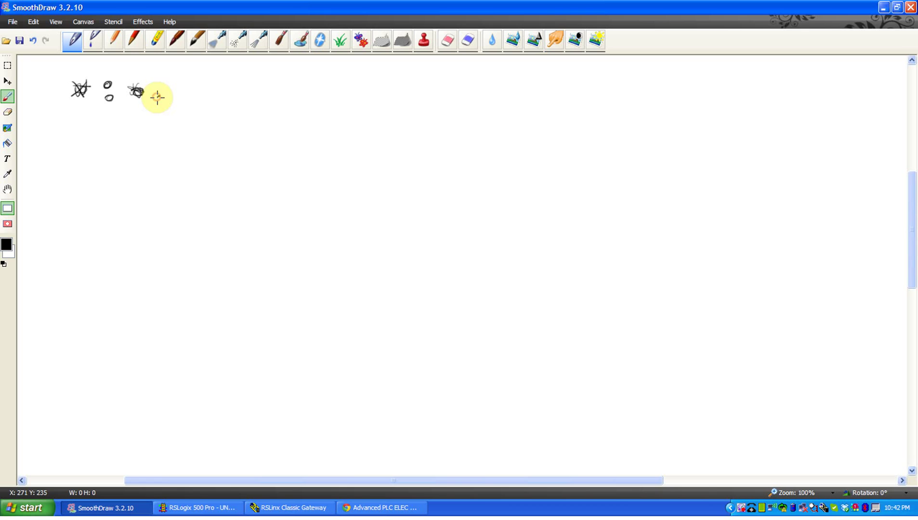
pyautogui.moveTo(183, 86); pyautogui.dragTo(188, 92)
pyautogui.moveTo(205, 75)
pyautogui.mouseDown()
pyautogui.moveTo(222, 101)
pyautogui.moveTo(251, 91)
pyautogui.mouseUp()
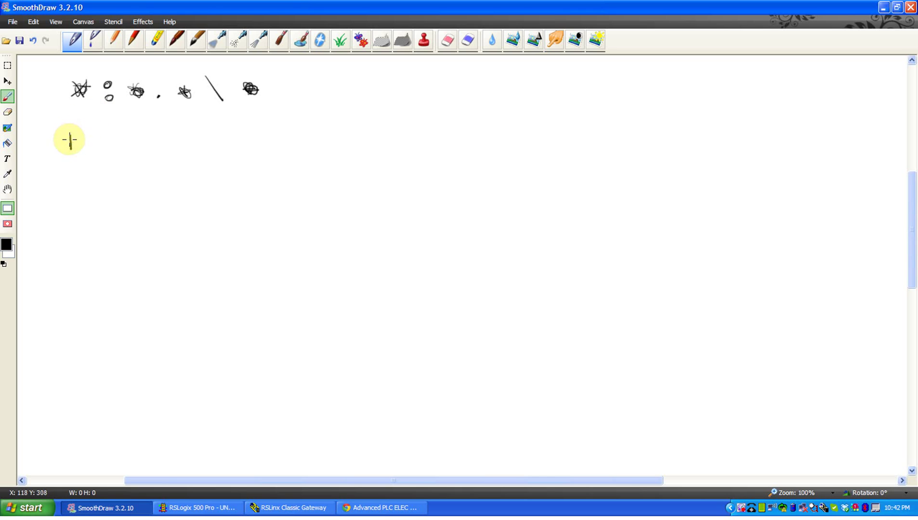
# Handwrite the example addresses N7:0\4 and T4:0\DN on separate lines.
pyautogui.moveTo(71, 148)
pyautogui.mouseDown()
pyautogui.moveTo(71, 138)
pyautogui.moveTo(80, 151)
pyautogui.mouseUp()
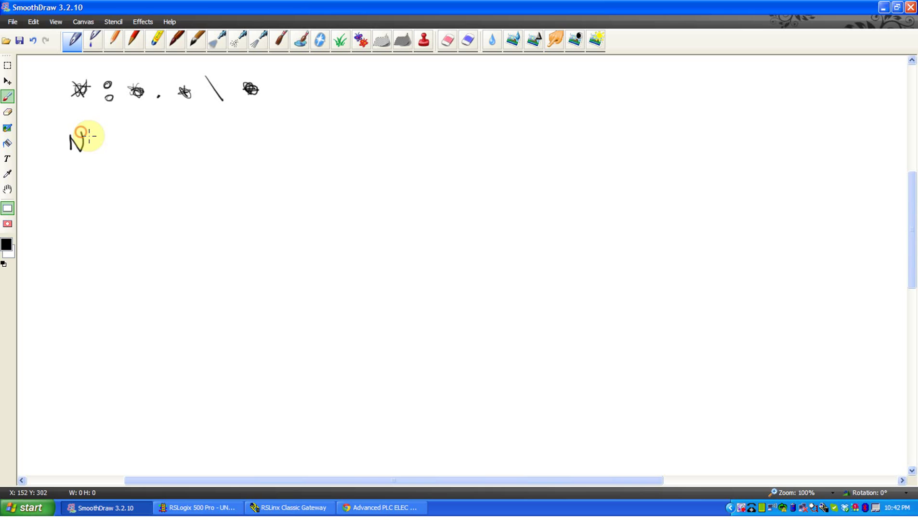
pyautogui.moveTo(88, 136)
pyautogui.mouseDown()
pyautogui.moveTo(92, 152)
pyautogui.moveTo(118, 139)
pyautogui.mouseUp()
pyautogui.moveTo(117, 146)
pyautogui.mouseDown()
pyautogui.moveTo(153, 142)
pyautogui.moveTo(146, 137)
pyautogui.moveTo(180, 152)
pyautogui.moveTo(192, 135)
pyautogui.moveTo(210, 153)
pyautogui.mouseUp()
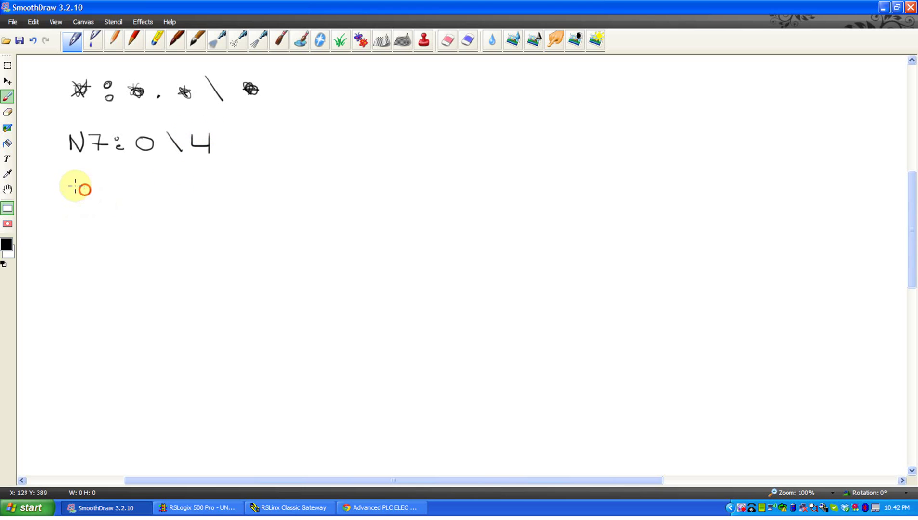
pyautogui.moveTo(78, 186)
pyautogui.mouseDown()
pyautogui.moveTo(80, 198)
pyautogui.moveTo(91, 181)
pyautogui.mouseUp()
pyautogui.moveTo(97, 181)
pyautogui.mouseDown()
pyautogui.moveTo(129, 195)
pyautogui.moveTo(196, 194)
pyautogui.moveTo(194, 184)
pyautogui.moveTo(198, 194)
pyautogui.moveTo(226, 183)
pyautogui.mouseUp()
pyautogui.click(129, 194)
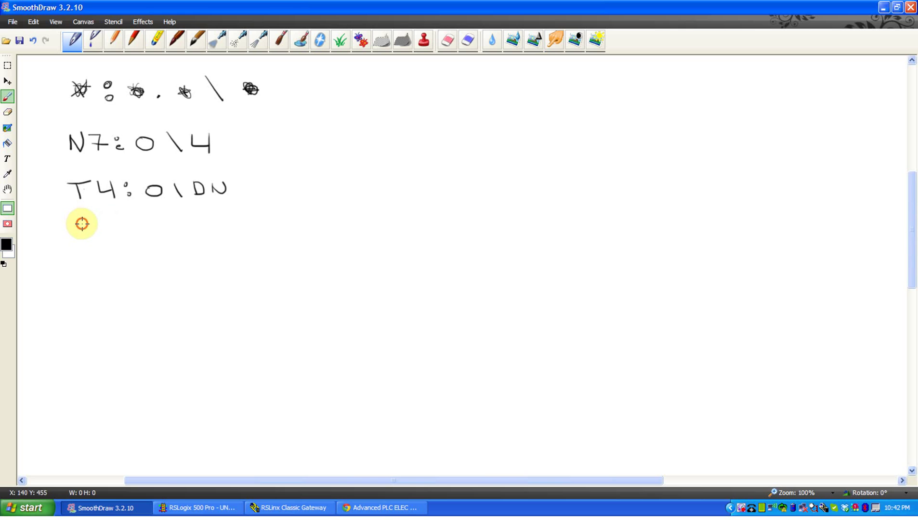
# Start the counter address C5:0.ACC on a new line.
pyautogui.moveTo(82, 223)
pyautogui.mouseDown()
pyautogui.moveTo(76, 234)
pyautogui.moveTo(90, 239)
pyautogui.moveTo(100, 230)
pyautogui.moveTo(99, 238)
pyautogui.mouseUp()
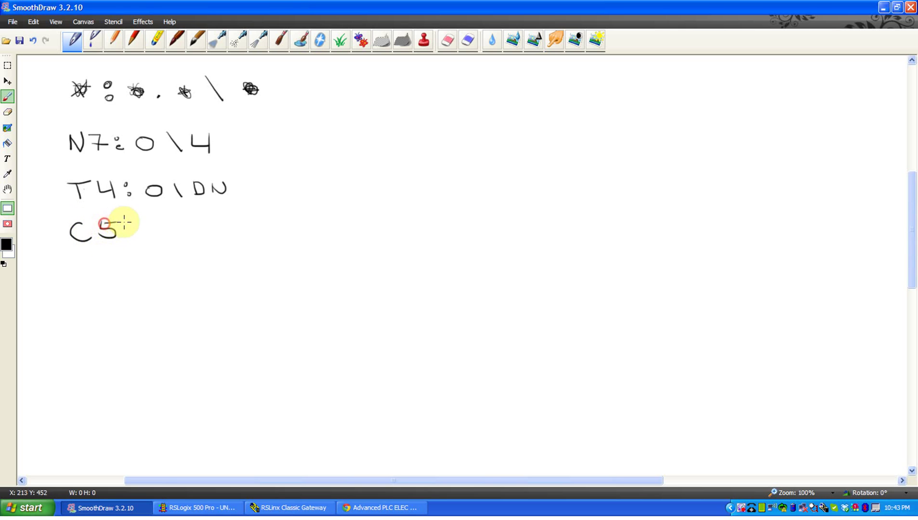
pyautogui.click(133, 238)
pyautogui.moveTo(169, 226); pyautogui.dragTo(172, 230)
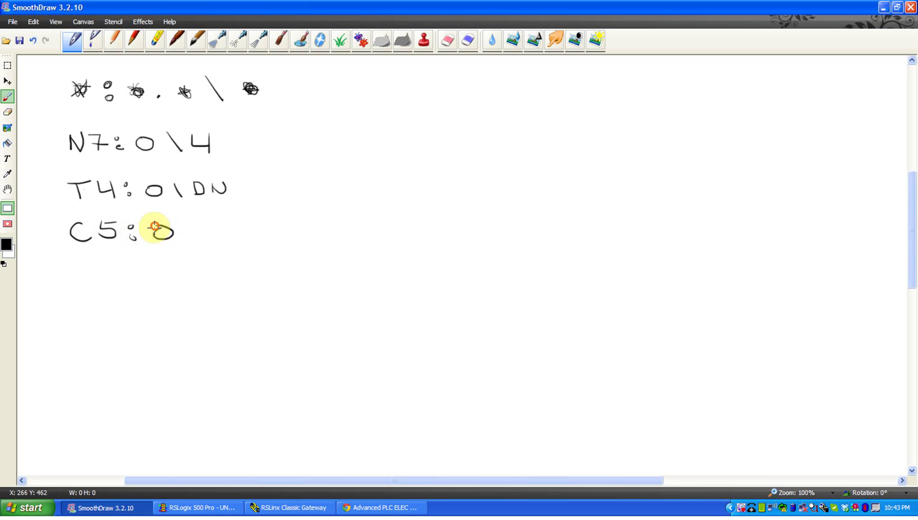
pyautogui.click(186, 238)
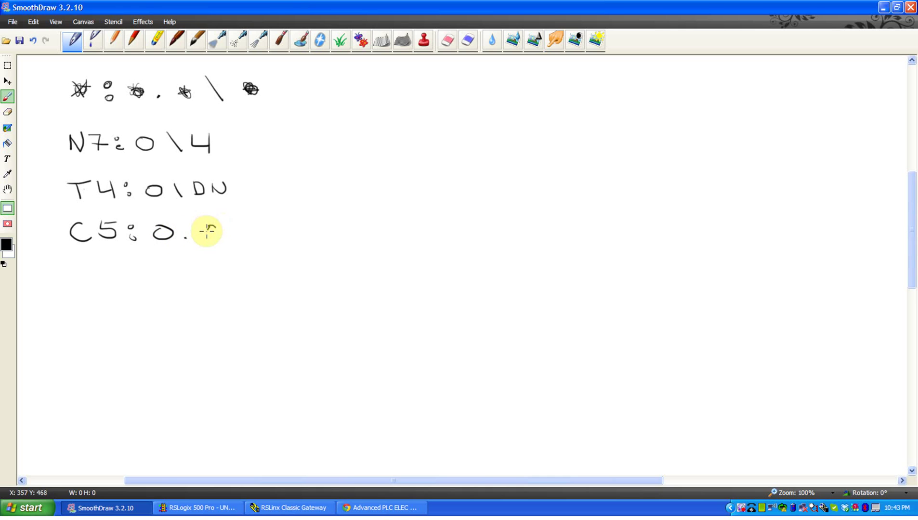
pyautogui.moveTo(207, 231); pyautogui.dragTo(256, 237)
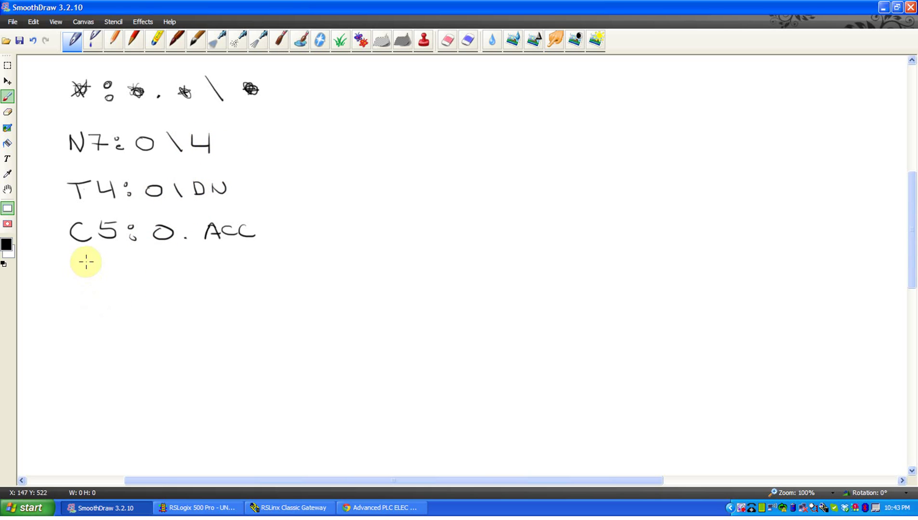
# Draw arrows under C5 and its 0, labelling C5 as 'Data File'.
pyautogui.moveTo(91, 257)
pyautogui.mouseDown()
pyautogui.moveTo(92, 284)
pyautogui.moveTo(97, 270)
pyautogui.mouseUp()
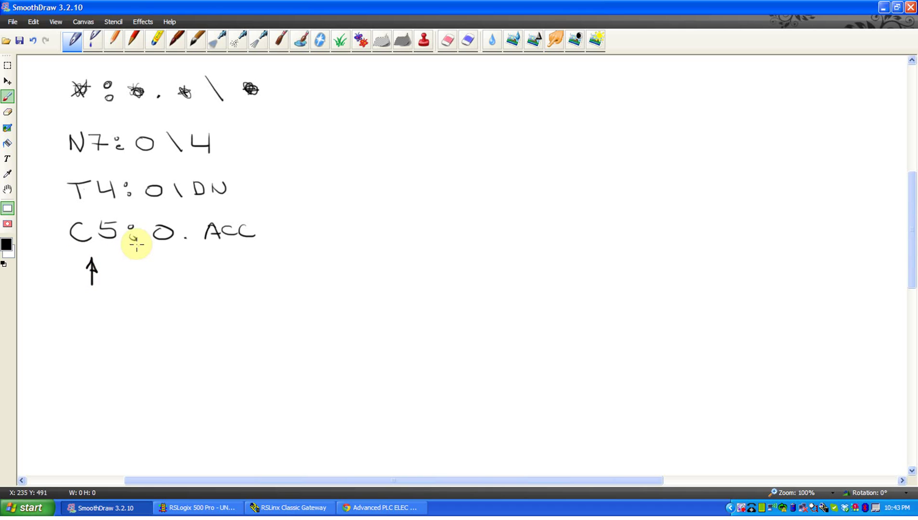
pyautogui.moveTo(64, 307)
pyautogui.mouseDown()
pyautogui.moveTo(106, 304)
pyautogui.moveTo(117, 314)
pyautogui.moveTo(77, 336)
pyautogui.moveTo(122, 338)
pyautogui.mouseUp()
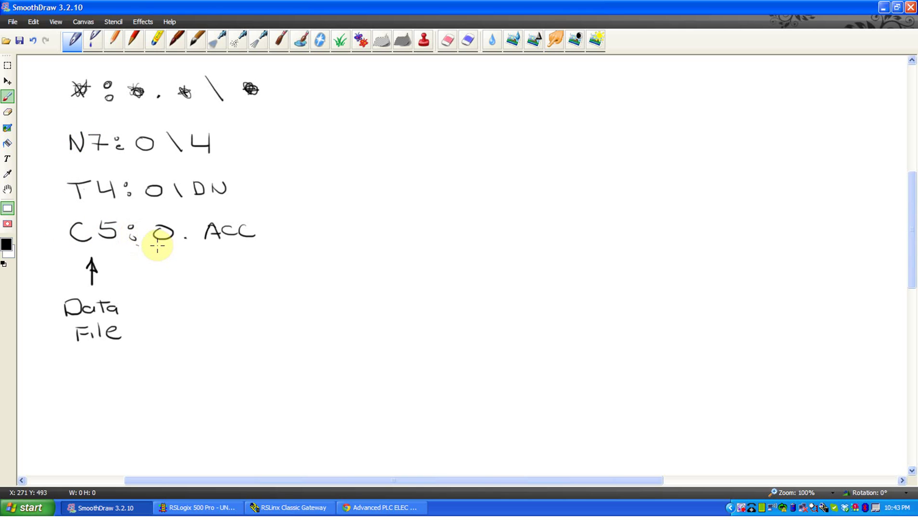
pyautogui.moveTo(166, 250)
pyautogui.mouseDown()
pyautogui.moveTo(166, 275)
pyautogui.moveTo(173, 263)
pyautogui.mouseUp()
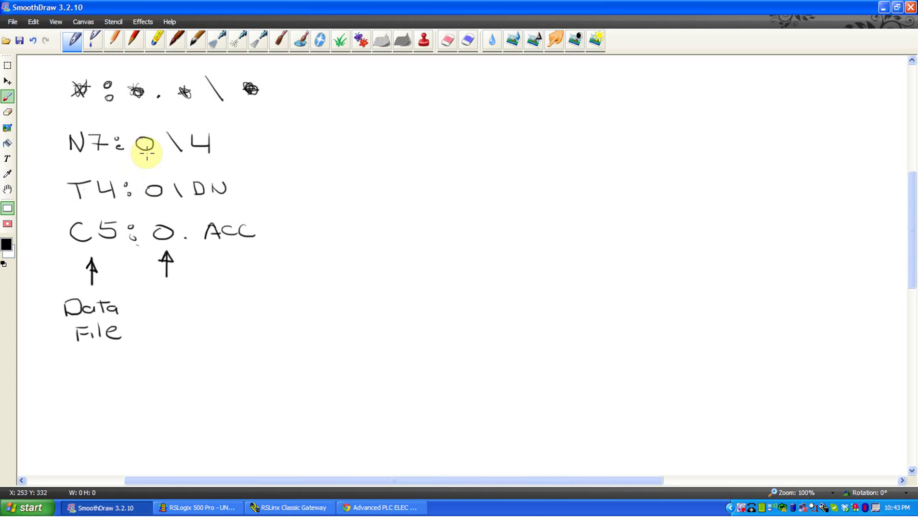
# Underline the word number 0 in N7:0\4, T4:0\DN and C5:0.ACC.
pyautogui.moveTo(136, 155); pyautogui.dragTo(158, 153)
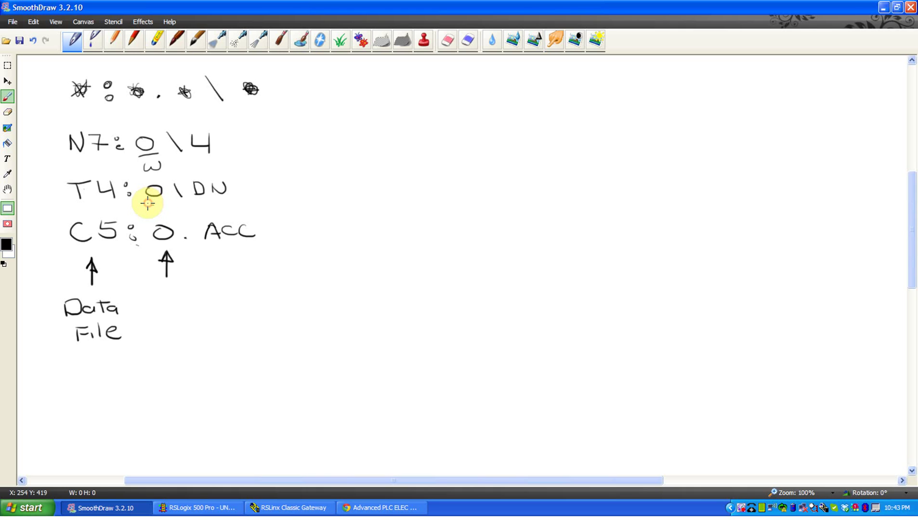
pyautogui.moveTo(158, 201); pyautogui.dragTo(162, 203)
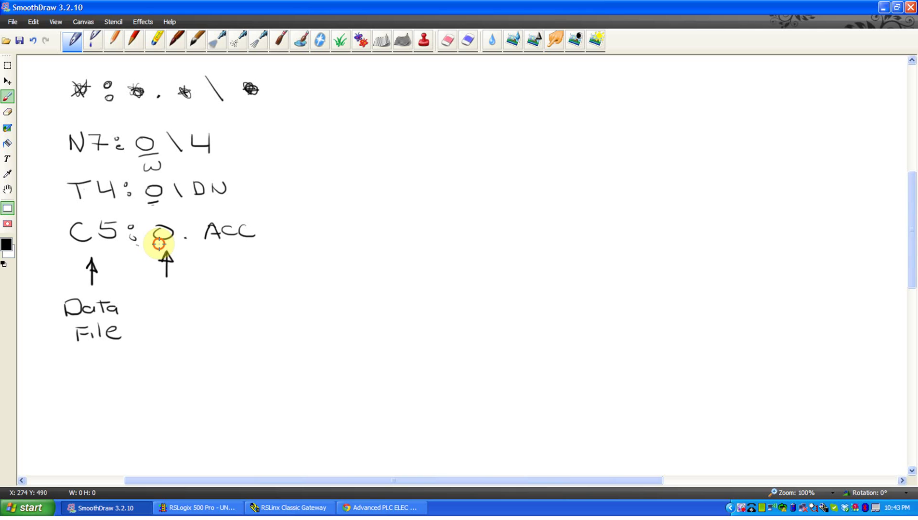
pyautogui.moveTo(158, 244); pyautogui.dragTo(174, 243)
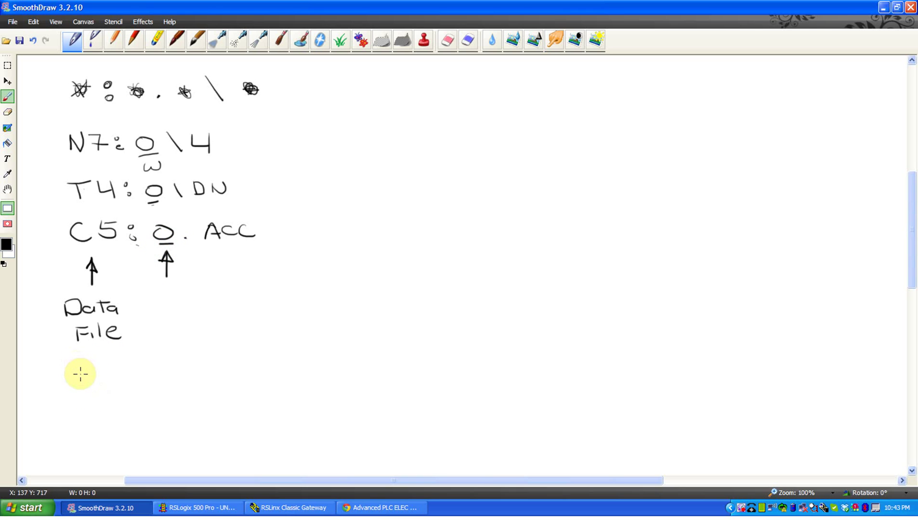
# Handwrite the output address O:0.0\4 with an arrow under the O.
pyautogui.moveTo(80, 372)
pyautogui.mouseDown()
pyautogui.moveTo(68, 382)
pyautogui.moveTo(84, 371)
pyautogui.moveTo(177, 369)
pyautogui.moveTo(205, 378)
pyautogui.mouseUp()
pyautogui.click(105, 383)
pyautogui.click(151, 376)
pyautogui.moveTo(212, 362); pyautogui.dragTo(223, 369)
pyautogui.moveTo(226, 361); pyautogui.dragTo(233, 374)
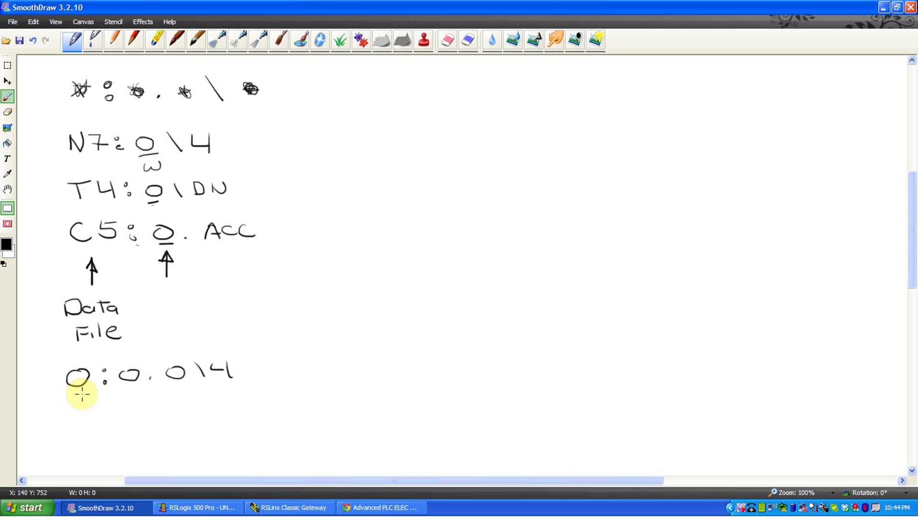
pyautogui.moveTo(74, 403); pyautogui.dragTo(133, 407)
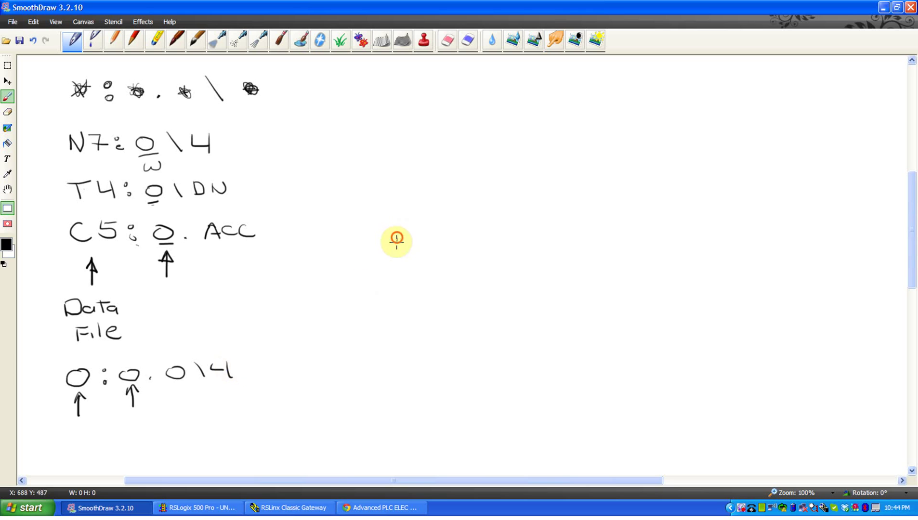
# Sketch a chassis of side-by-side slot boxes, numbering the first slot 0.
pyautogui.moveTo(396, 239)
pyautogui.mouseDown()
pyautogui.moveTo(388, 281)
pyautogui.moveTo(413, 240)
pyautogui.moveTo(472, 238)
pyautogui.moveTo(459, 292)
pyautogui.moveTo(385, 285)
pyautogui.mouseUp()
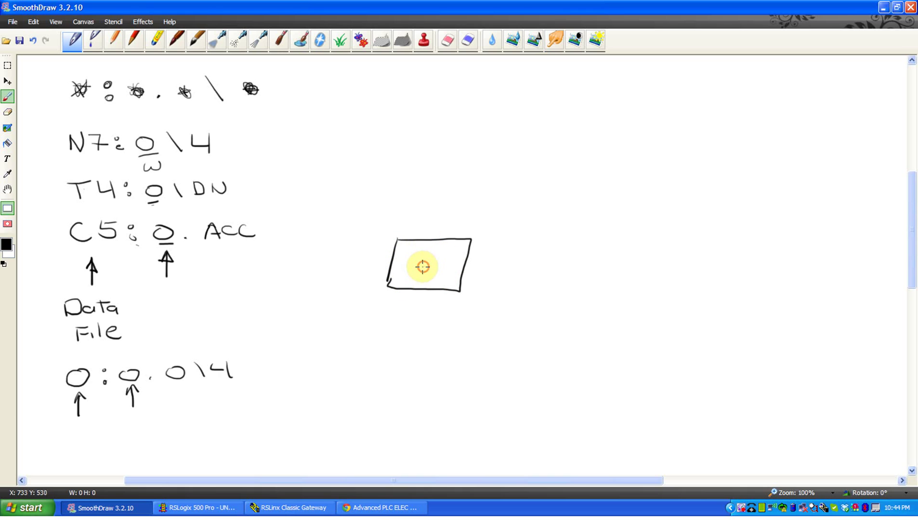
pyautogui.moveTo(421, 267); pyautogui.dragTo(426, 270)
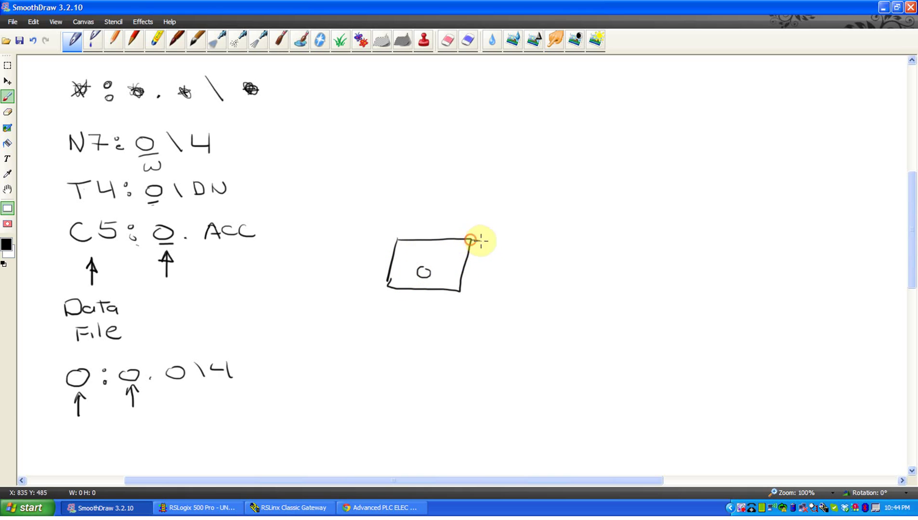
pyautogui.moveTo(470, 240)
pyautogui.mouseDown()
pyautogui.moveTo(488, 262)
pyautogui.moveTo(483, 294)
pyautogui.moveTo(460, 293)
pyautogui.mouseUp()
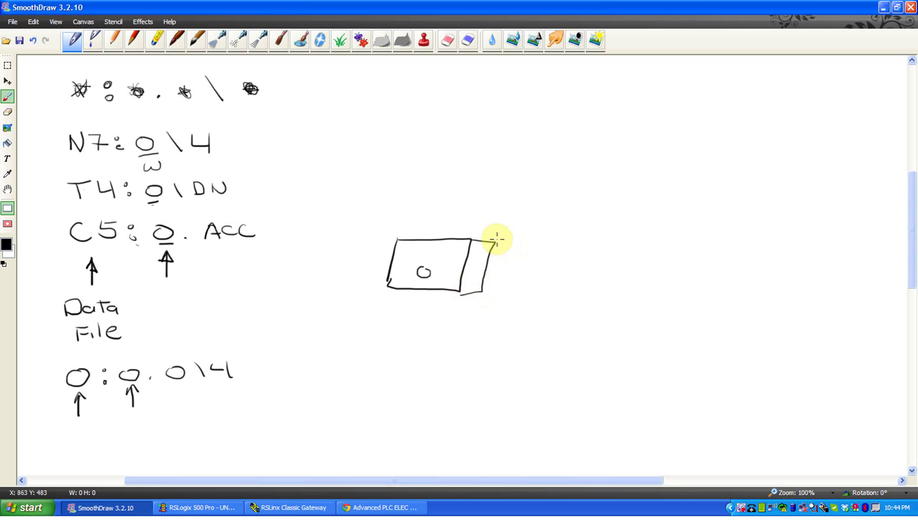
pyautogui.moveTo(497, 239)
pyautogui.mouseDown()
pyautogui.moveTo(520, 242)
pyautogui.moveTo(510, 293)
pyautogui.moveTo(479, 293)
pyautogui.mouseUp()
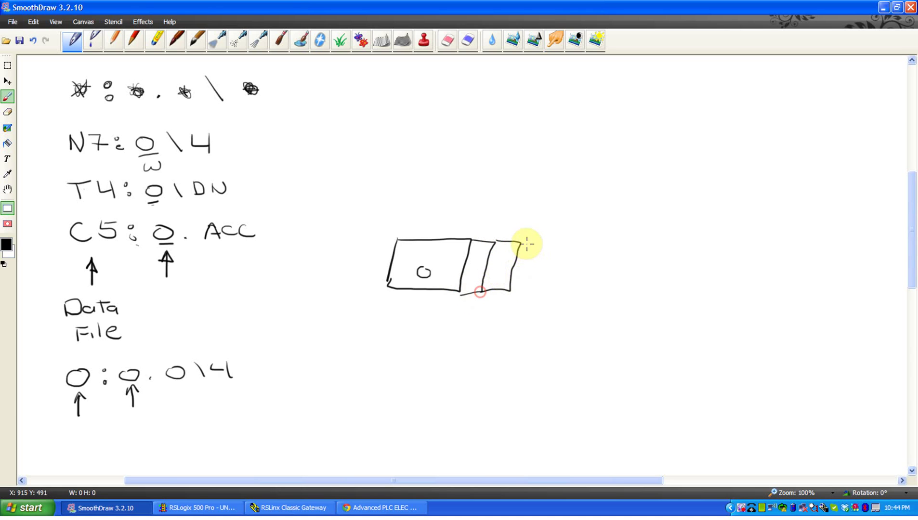
pyautogui.moveTo(522, 242)
pyautogui.mouseDown()
pyautogui.moveTo(549, 261)
pyautogui.moveTo(545, 286)
pyautogui.moveTo(537, 295)
pyautogui.moveTo(511, 291)
pyautogui.moveTo(465, 314)
pyautogui.moveTo(464, 307)
pyautogui.moveTo(472, 303)
pyautogui.moveTo(460, 333)
pyautogui.moveTo(474, 332)
pyautogui.moveTo(496, 296)
pyautogui.mouseUp()
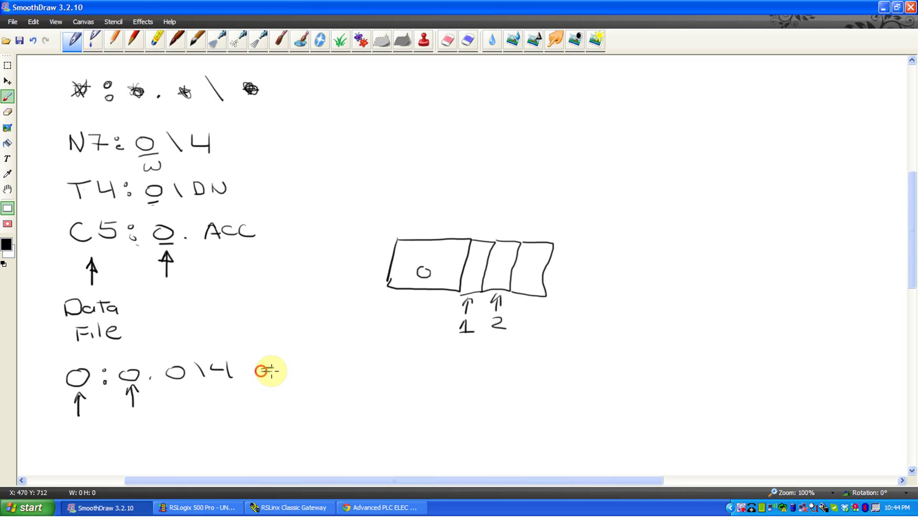
# Add '= I\O' and label the address parts 'slot' and 'word'.
pyautogui.moveTo(296, 360)
pyautogui.mouseDown()
pyautogui.moveTo(296, 379)
pyautogui.moveTo(307, 378)
pyautogui.mouseUp()
pyautogui.moveTo(286, 358)
pyautogui.mouseDown()
pyautogui.moveTo(308, 358)
pyautogui.moveTo(324, 377)
pyautogui.moveTo(334, 363)
pyautogui.mouseUp()
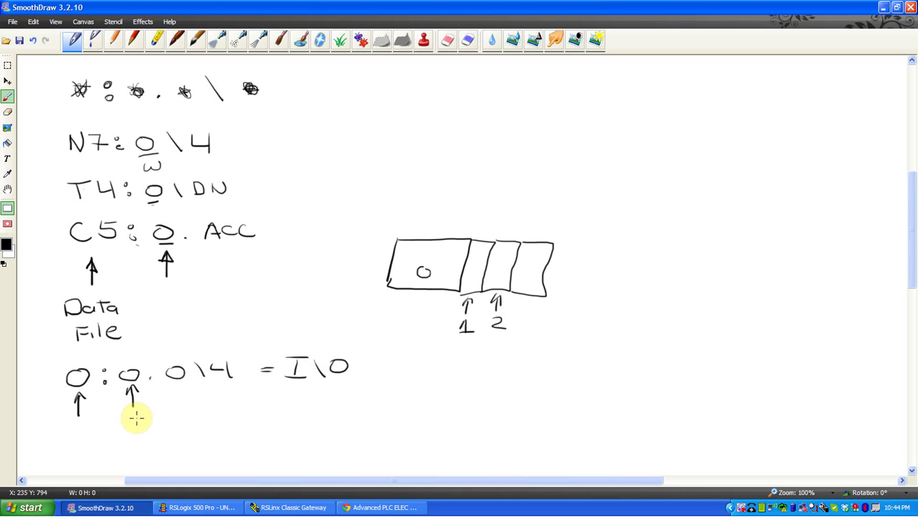
pyautogui.moveTo(128, 421)
pyautogui.mouseDown()
pyautogui.moveTo(119, 430)
pyautogui.moveTo(161, 421)
pyautogui.mouseUp()
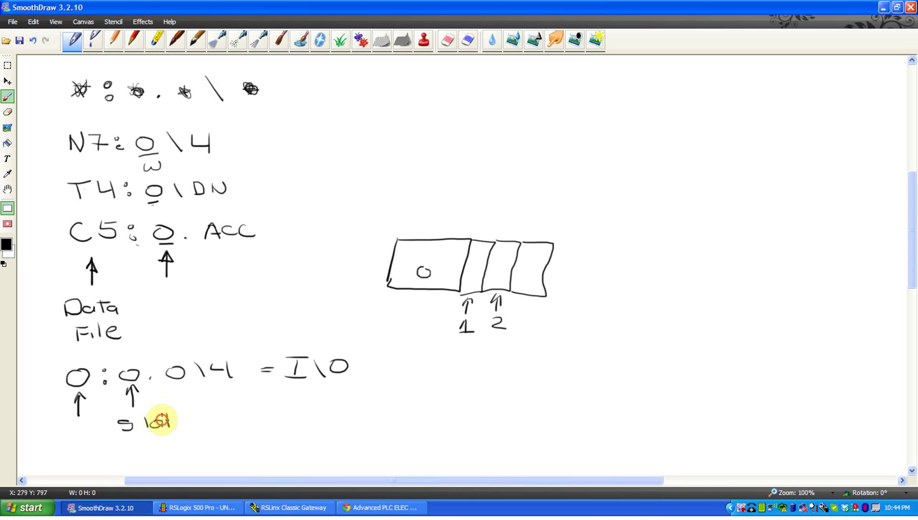
pyautogui.click(148, 370)
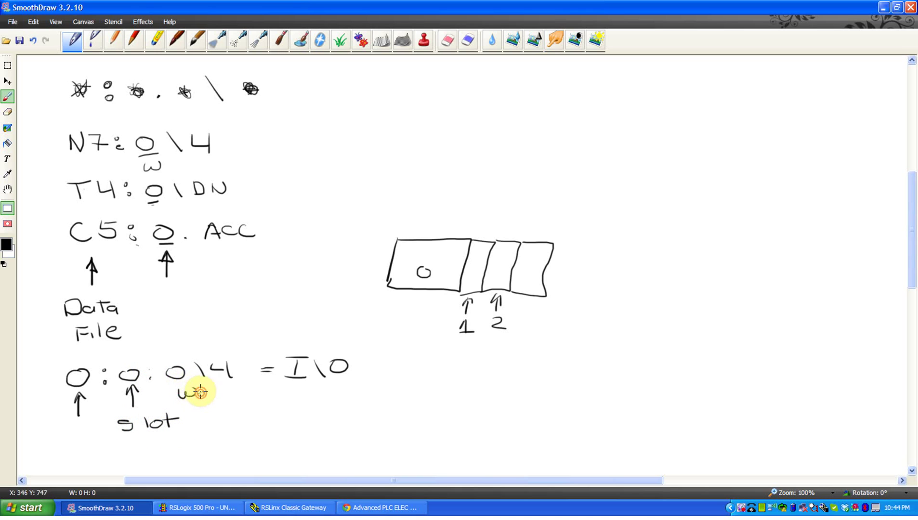
pyautogui.moveTo(199, 392); pyautogui.dragTo(231, 399)
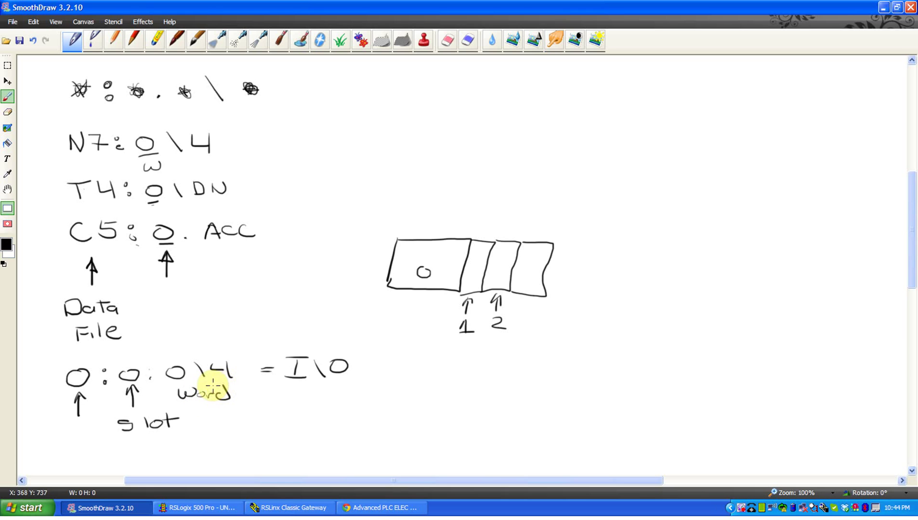
pyautogui.click(153, 379)
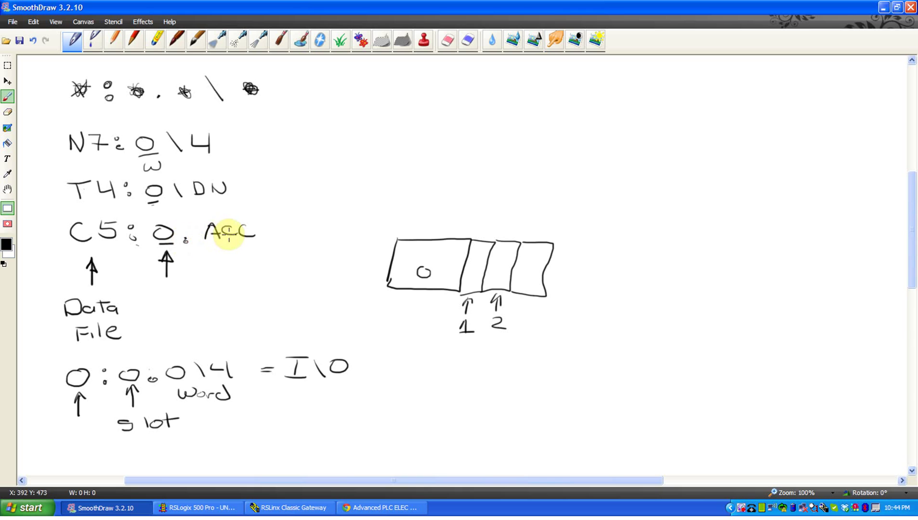
# Mark the dot and word position in the top format row, with a line toward its backslash.
pyautogui.click(162, 96)
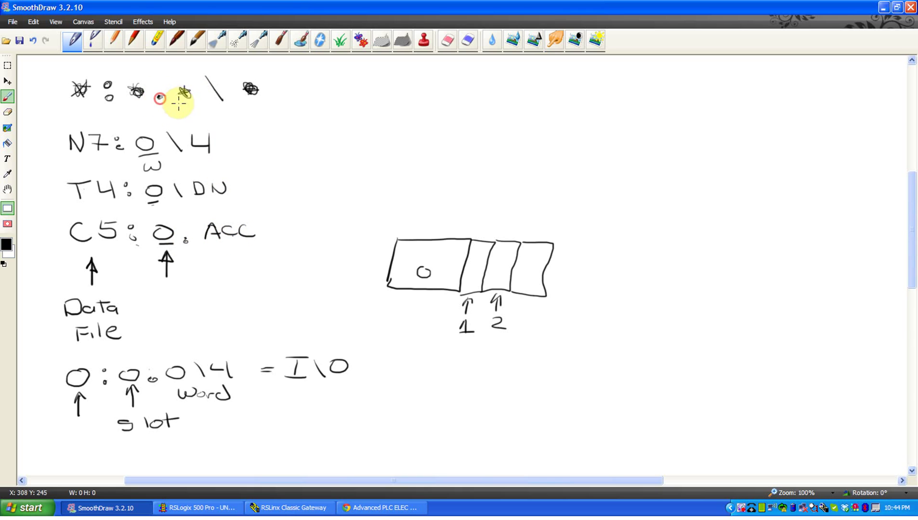
pyautogui.moveTo(182, 108); pyautogui.dragTo(210, 104)
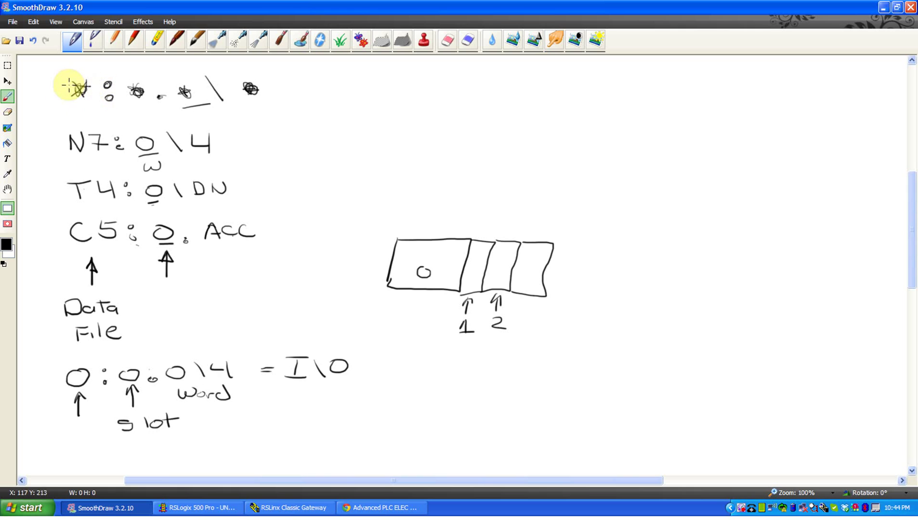
pyautogui.moveTo(129, 88); pyautogui.dragTo(136, 89)
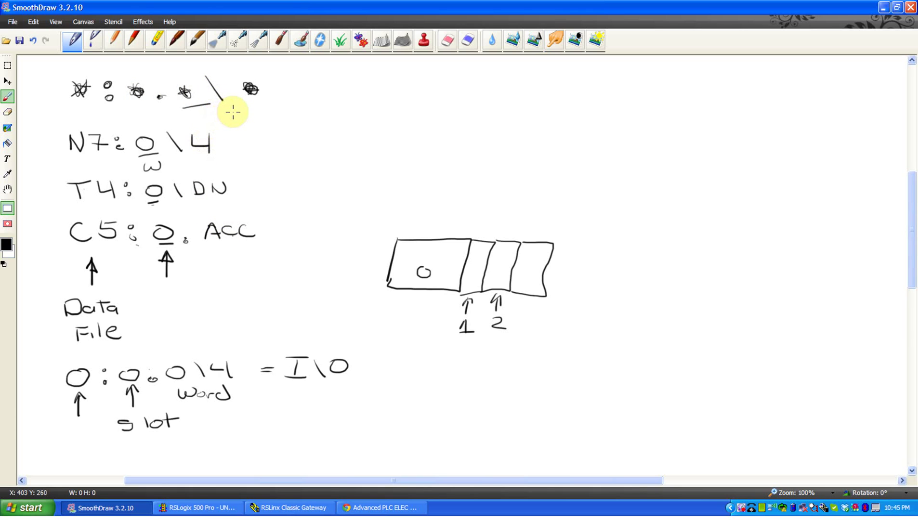
pyautogui.moveTo(232, 112); pyautogui.dragTo(299, 144)
# Write \DN and \4 beside an arrow and group them with a curly brace.
pyautogui.moveTo(225, 117)
pyautogui.mouseDown()
pyautogui.moveTo(235, 122)
pyautogui.moveTo(246, 109)
pyautogui.mouseUp()
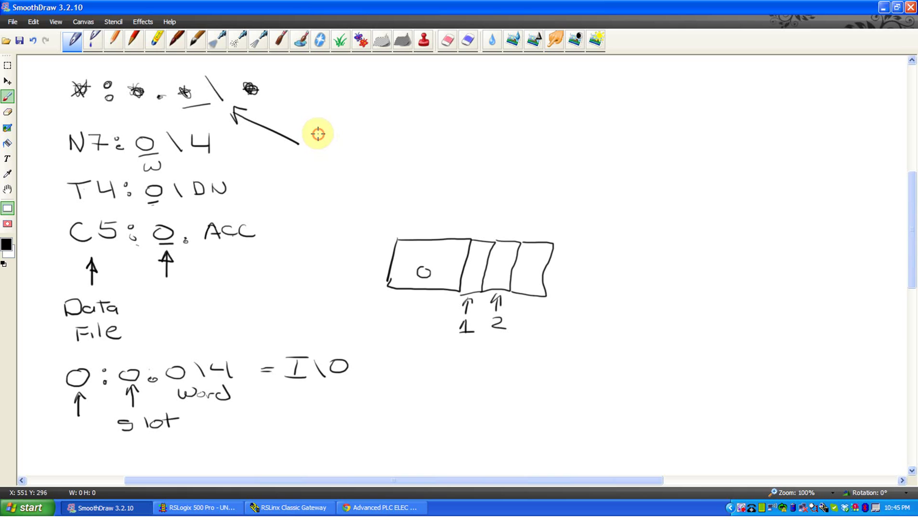
pyautogui.moveTo(318, 134)
pyautogui.mouseDown()
pyautogui.moveTo(330, 165)
pyautogui.moveTo(365, 154)
pyautogui.mouseUp()
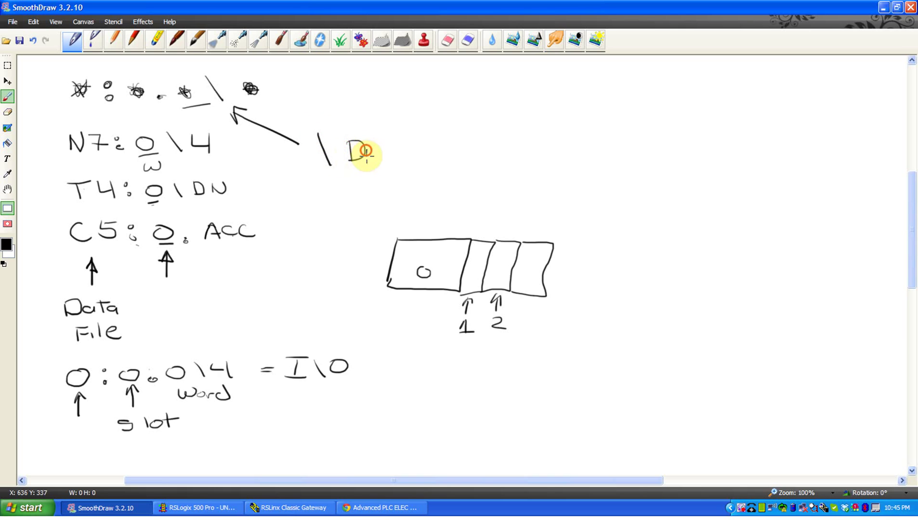
pyautogui.moveTo(329, 188); pyautogui.dragTo(341, 210)
pyautogui.moveTo(349, 191)
pyautogui.mouseDown()
pyautogui.moveTo(345, 199)
pyautogui.moveTo(364, 202)
pyautogui.mouseUp()
pyautogui.moveTo(361, 192); pyautogui.dragTo(362, 212)
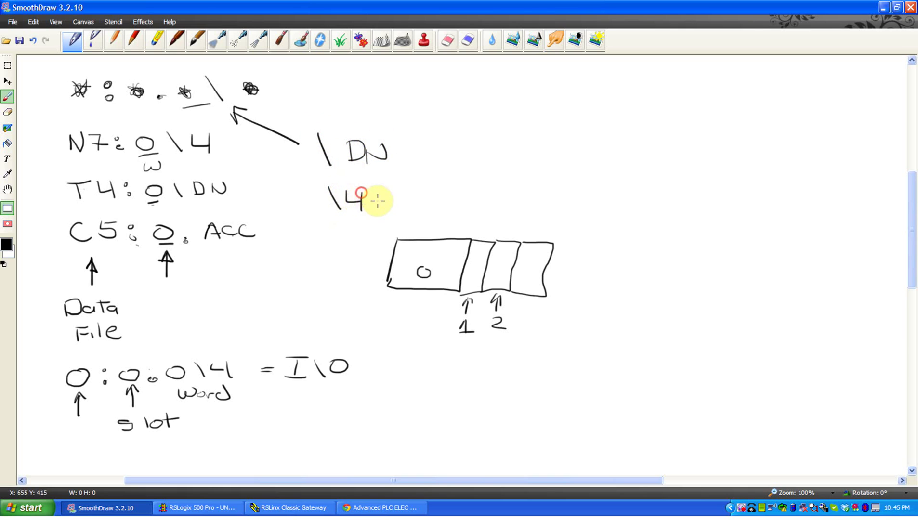
pyautogui.moveTo(403, 136)
pyautogui.mouseDown()
pyautogui.moveTo(399, 159)
pyautogui.moveTo(410, 170)
pyautogui.moveTo(385, 208)
pyautogui.mouseUp()
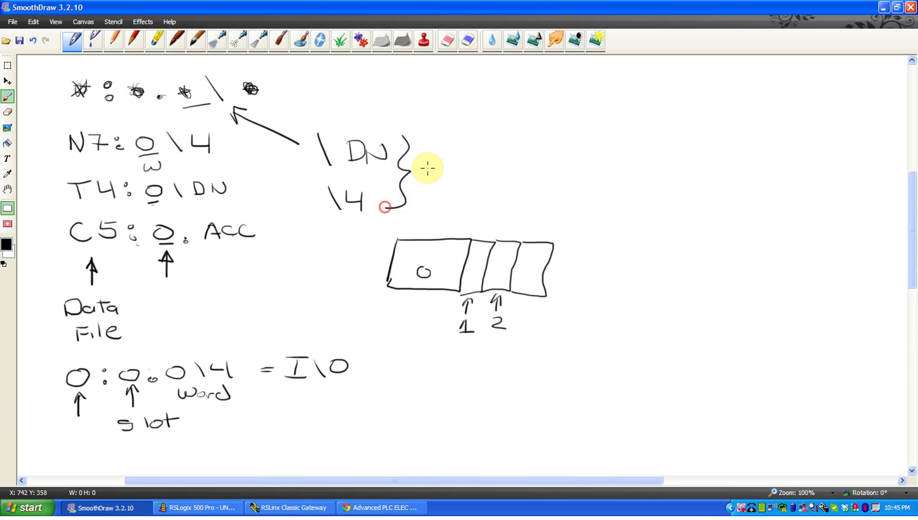
# Label the brace with an underlined 'Bit', circle the top row's middle symbols, and begin 'I/O'.
pyautogui.moveTo(422, 170); pyautogui.dragTo(453, 186)
pyautogui.click(440, 180)
pyautogui.moveTo(443, 178)
pyautogui.mouseDown()
pyautogui.moveTo(458, 176)
pyautogui.moveTo(448, 201)
pyautogui.mouseUp()
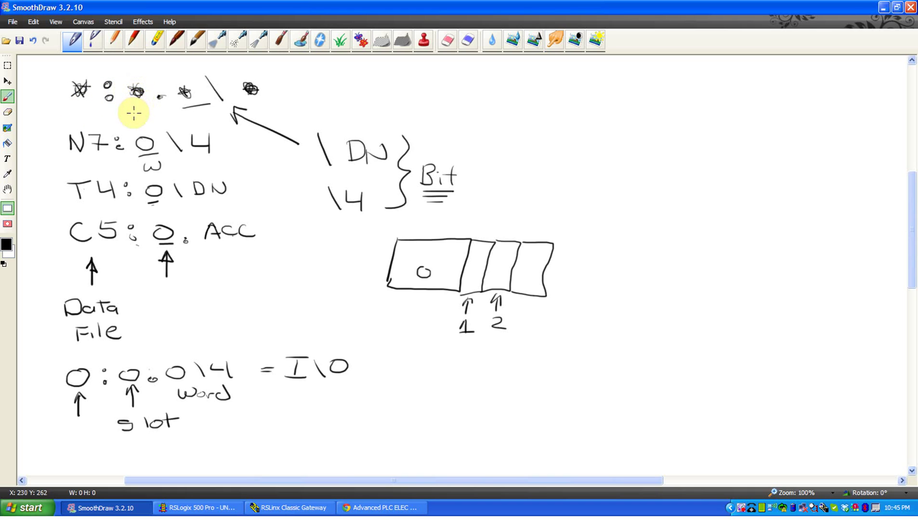
pyautogui.moveTo(133, 113)
pyautogui.mouseDown()
pyautogui.moveTo(210, 96)
pyautogui.moveTo(135, 85)
pyautogui.moveTo(206, 100)
pyautogui.mouseUp()
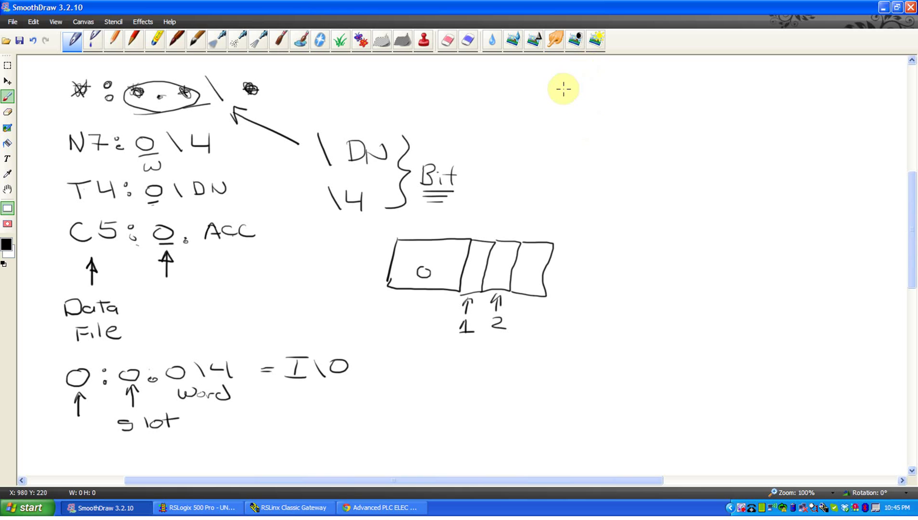
pyautogui.moveTo(578, 89)
pyautogui.mouseDown()
pyautogui.moveTo(582, 113)
pyautogui.moveTo(572, 85)
pyautogui.moveTo(606, 115)
pyautogui.moveTo(632, 95)
pyautogui.moveTo(626, 107)
pyautogui.moveTo(639, 104)
pyautogui.moveTo(627, 97)
pyautogui.moveTo(669, 101)
pyautogui.mouseUp()
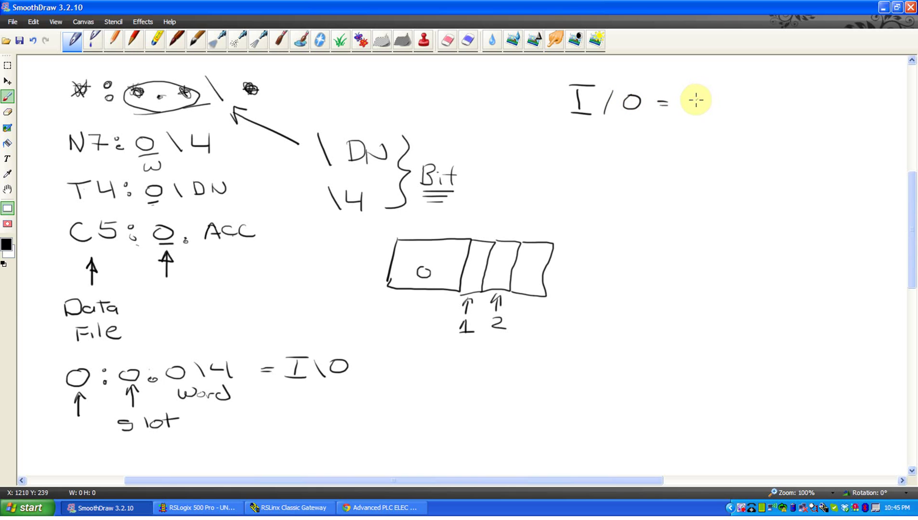
# Write ':0.0' after 'I/O =' at upper right.
pyautogui.moveTo(696, 100)
pyautogui.mouseDown()
pyautogui.moveTo(712, 114)
pyautogui.moveTo(698, 99)
pyautogui.mouseUp()
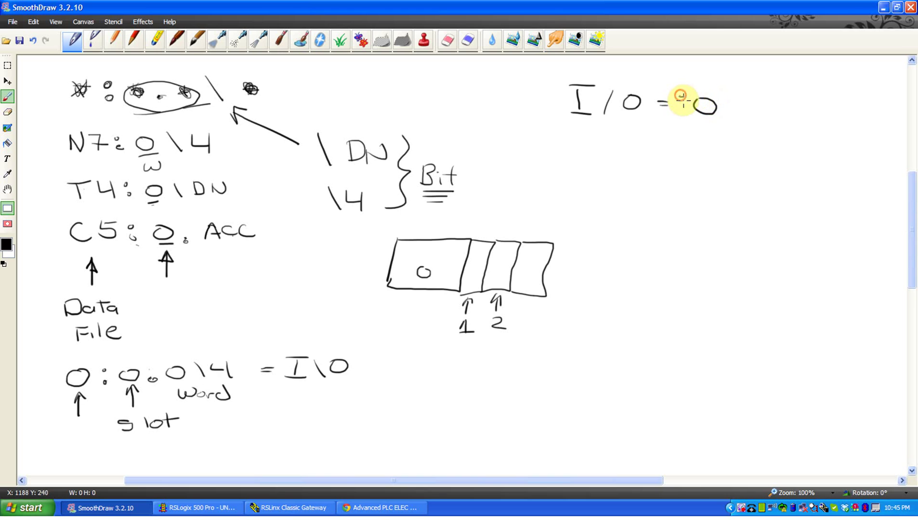
pyautogui.click(680, 96)
pyautogui.click(681, 112)
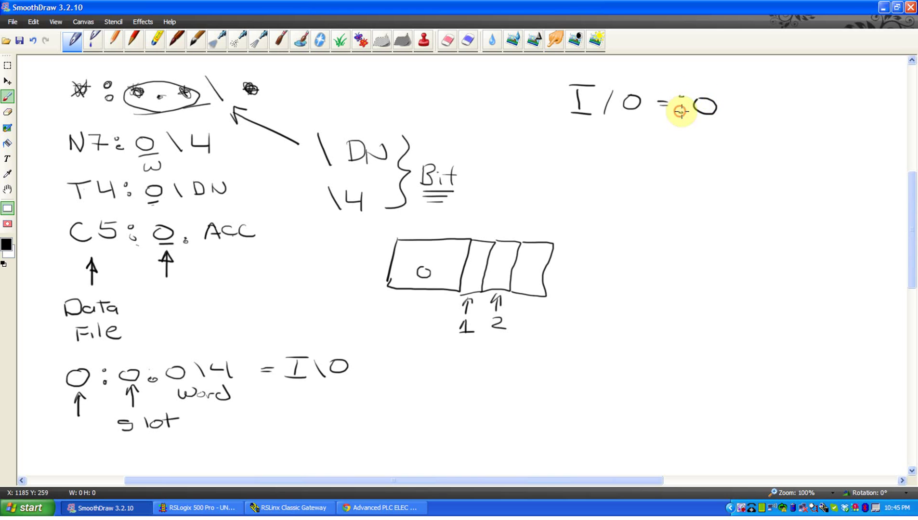
pyautogui.click(726, 113)
pyautogui.moveTo(750, 99)
pyautogui.mouseDown()
pyautogui.moveTo(744, 108)
pyautogui.moveTo(755, 102)
pyautogui.mouseUp()
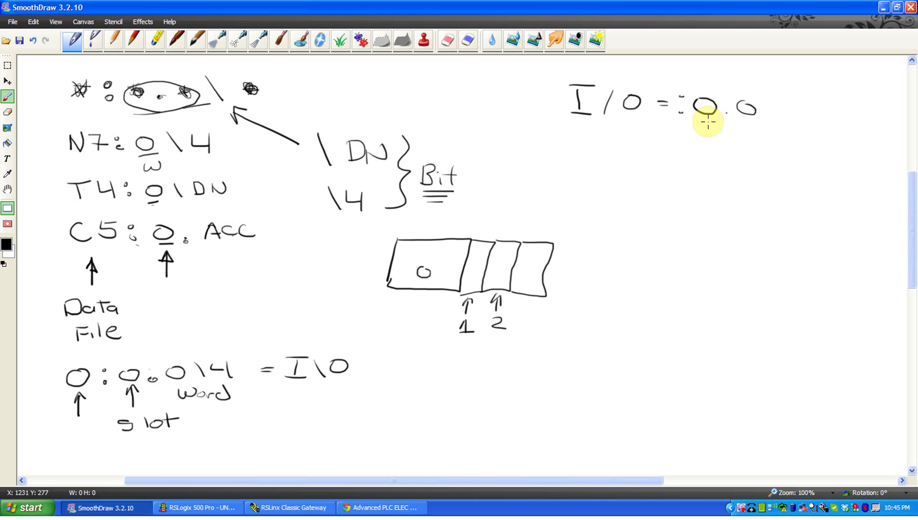
# Add arrows under each 0 labelled 'Card (slot)' and 'word', a trailing slash, and begin 'Int ='.
pyautogui.moveTo(706, 127); pyautogui.dragTo(708, 120)
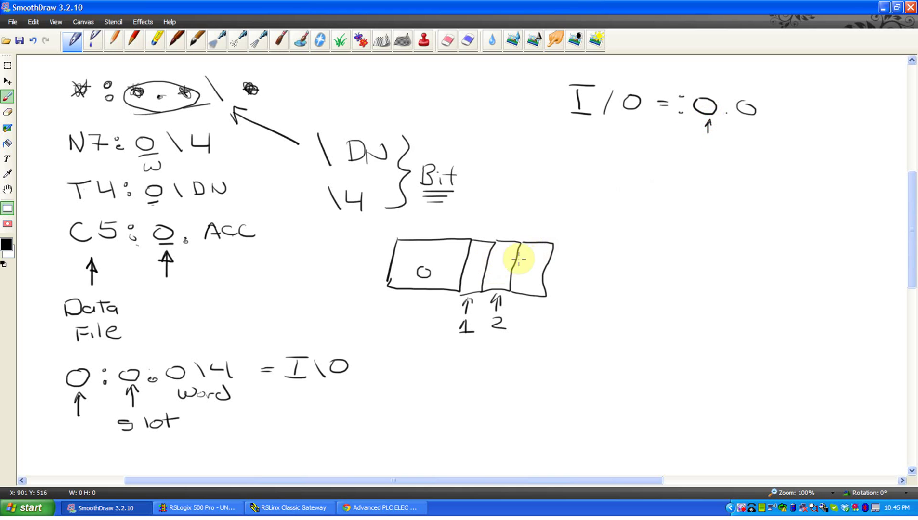
pyautogui.moveTo(749, 121); pyautogui.dragTo(748, 131)
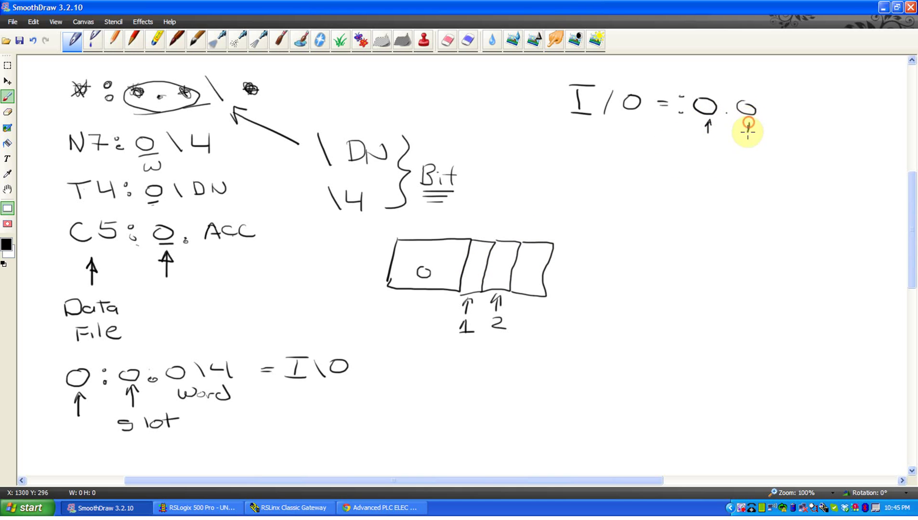
pyautogui.moveTo(694, 145)
pyautogui.mouseDown()
pyautogui.moveTo(687, 152)
pyautogui.moveTo(713, 152)
pyautogui.moveTo(722, 140)
pyautogui.moveTo(797, 157)
pyautogui.mouseUp()
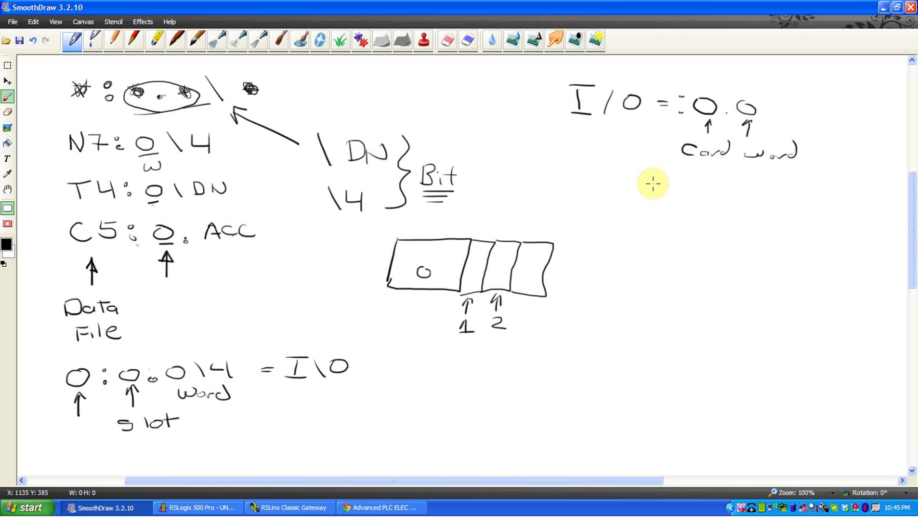
pyautogui.moveTo(683, 165)
pyautogui.mouseDown()
pyautogui.moveTo(722, 174)
pyautogui.moveTo(713, 178)
pyautogui.mouseUp()
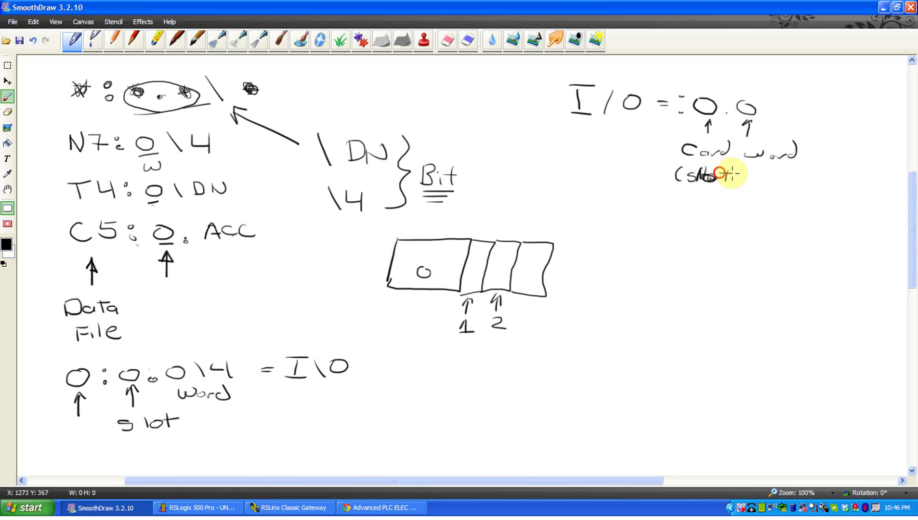
pyautogui.moveTo(734, 167); pyautogui.dragTo(733, 182)
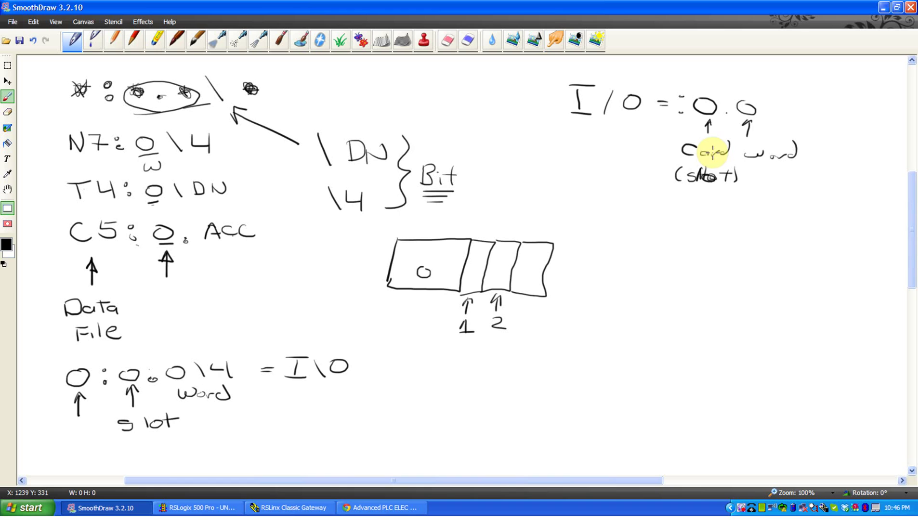
pyautogui.moveTo(763, 126)
pyautogui.mouseDown()
pyautogui.moveTo(787, 95)
pyautogui.moveTo(832, 116)
pyautogui.mouseUp()
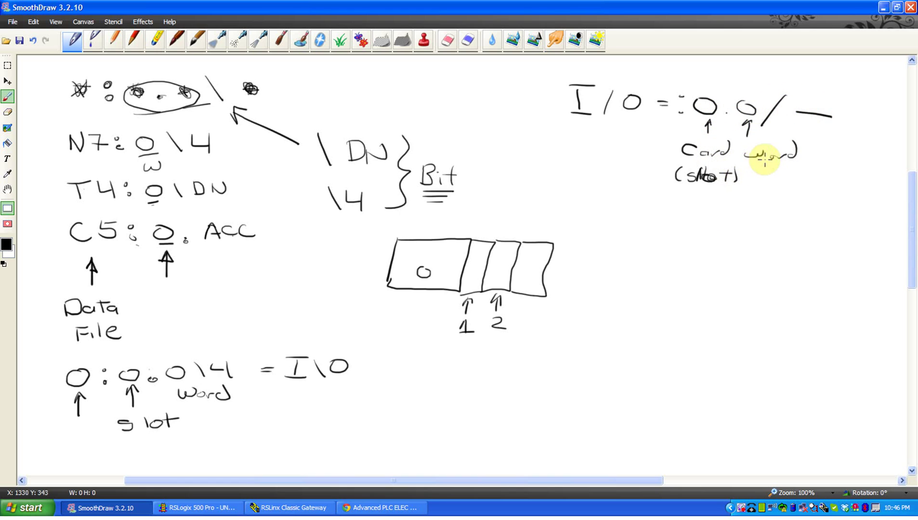
pyautogui.click(714, 153)
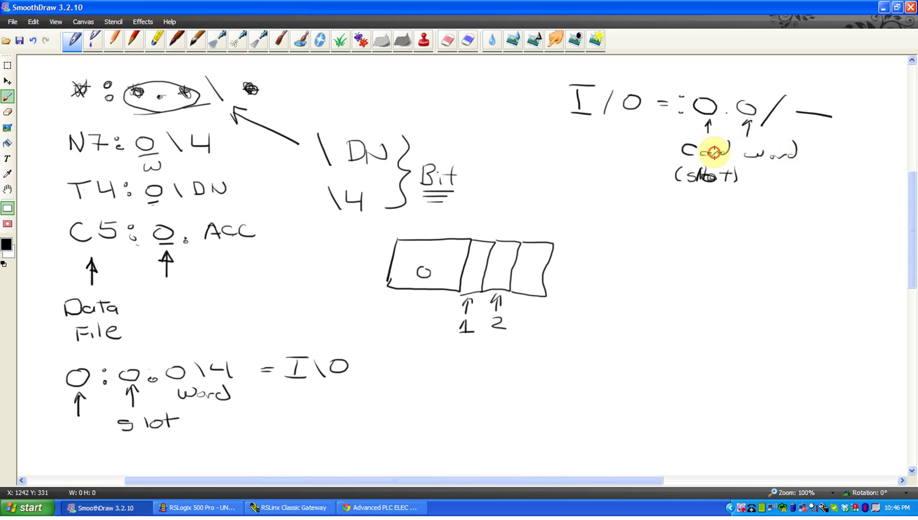
pyautogui.moveTo(580, 217)
pyautogui.mouseDown()
pyautogui.moveTo(572, 240)
pyautogui.moveTo(565, 236)
pyautogui.moveTo(583, 232)
pyautogui.moveTo(570, 205)
pyautogui.moveTo(584, 225)
pyautogui.moveTo(609, 212)
pyautogui.moveTo(607, 229)
pyautogui.moveTo(646, 225)
pyautogui.mouseUp()
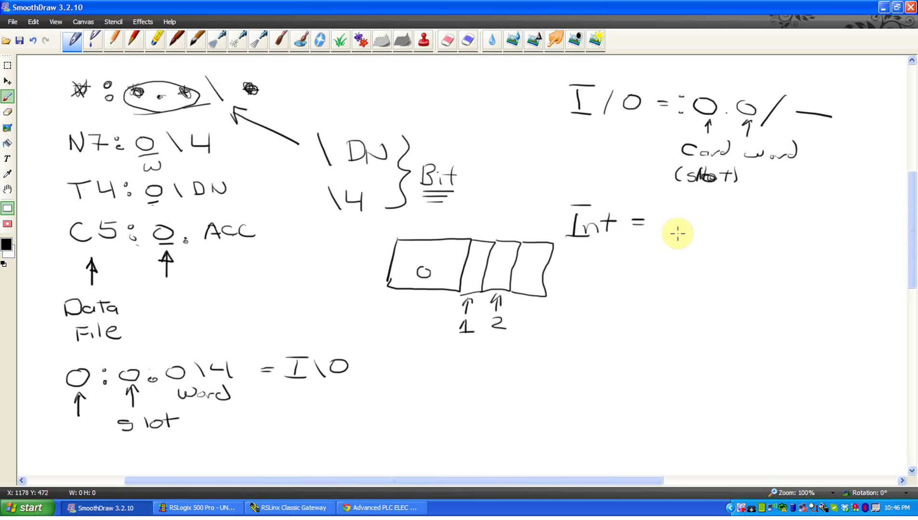
# Write ':0/' after 'Int =' with an arrow under the 0.
pyautogui.click(673, 220)
pyautogui.click(671, 240)
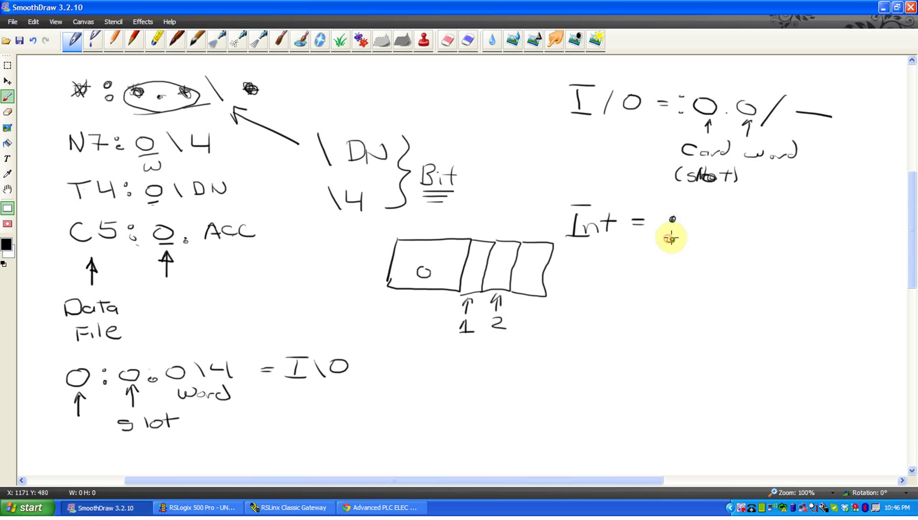
pyautogui.moveTo(702, 221)
pyautogui.mouseDown()
pyautogui.moveTo(709, 241)
pyautogui.moveTo(701, 230)
pyautogui.mouseUp()
pyautogui.moveTo(704, 266)
pyautogui.mouseDown()
pyautogui.moveTo(703, 249)
pyautogui.moveTo(732, 285)
pyautogui.mouseUp()
pyautogui.moveTo(745, 211)
pyautogui.mouseDown()
pyautogui.moveTo(732, 236)
pyautogui.moveTo(759, 226)
pyautogui.moveTo(760, 239)
pyautogui.moveTo(796, 232)
pyautogui.mouseUp()
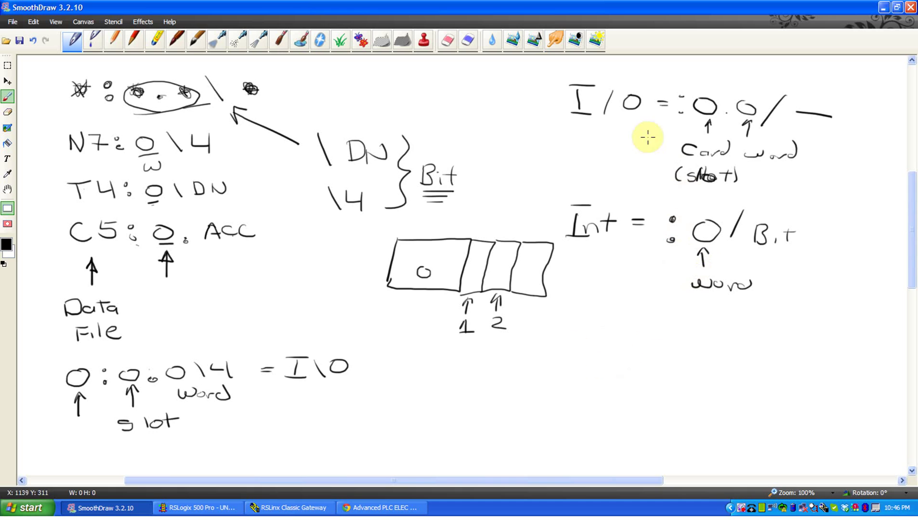
# Underline the 'I/O' and 'Int' headings and start a new 'I' address below.
pyautogui.moveTo(571, 128); pyautogui.dragTo(618, 146)
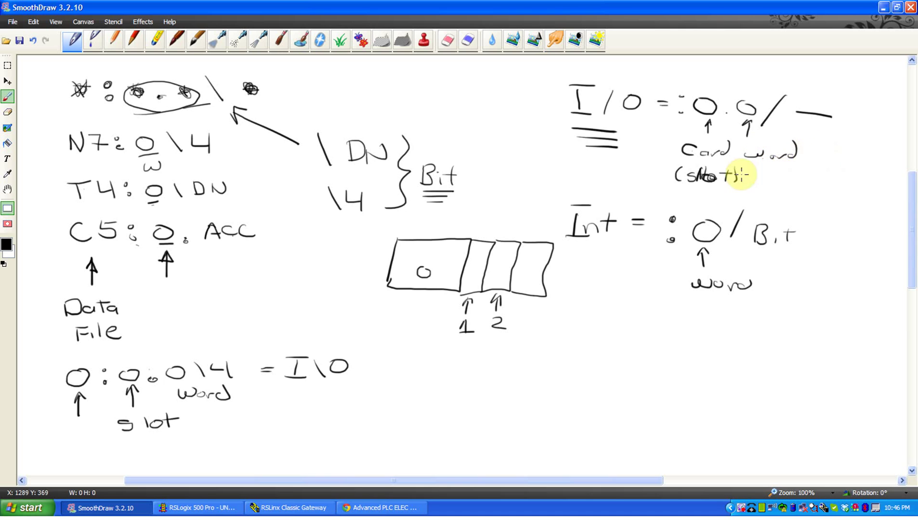
pyautogui.moveTo(582, 244); pyautogui.dragTo(610, 246)
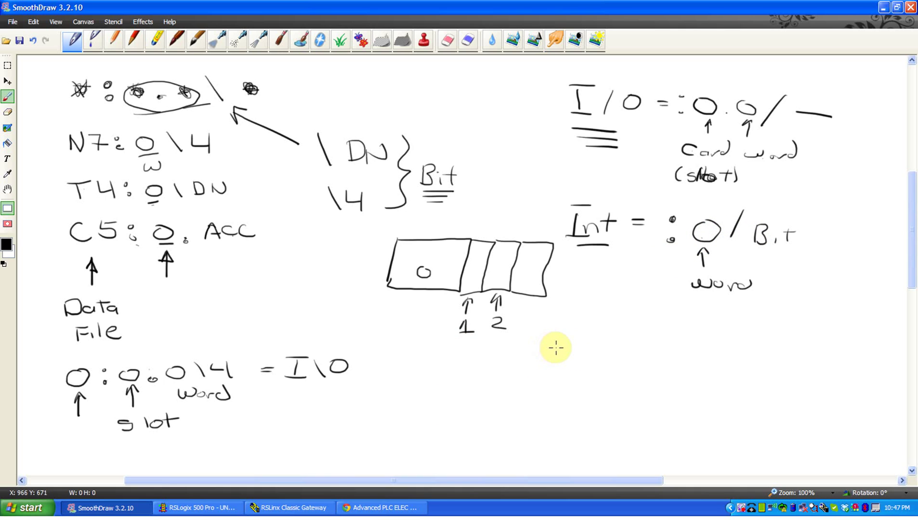
pyautogui.moveTo(555, 341)
pyautogui.mouseDown()
pyautogui.moveTo(556, 355)
pyautogui.moveTo(565, 341)
pyautogui.mouseUp()
# Write the input address format 'I : Slot . Word / Bit' with the pen.
pyautogui.moveTo(545, 356); pyautogui.dragTo(583, 357)
pyautogui.click(578, 344)
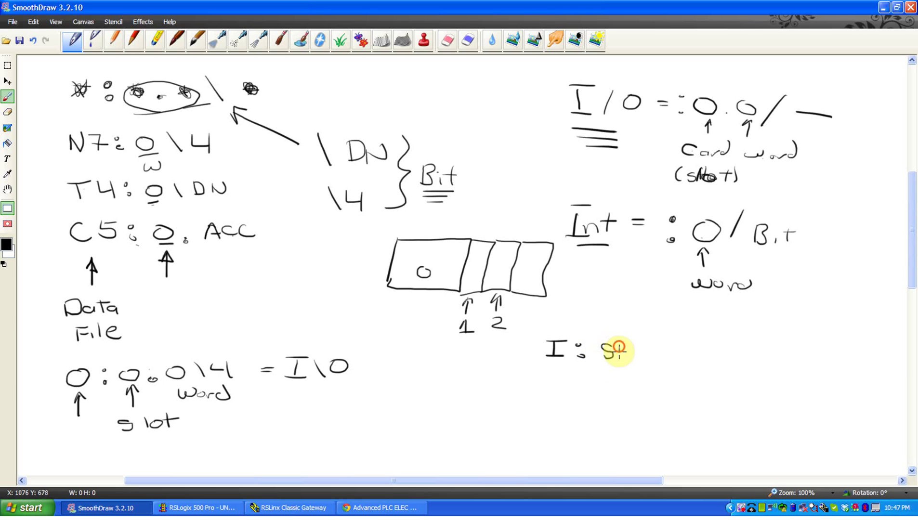
pyautogui.moveTo(619, 343)
pyautogui.mouseDown()
pyautogui.moveTo(620, 363)
pyautogui.moveTo(635, 350)
pyautogui.moveTo(645, 362)
pyautogui.mouseUp()
pyautogui.moveTo(634, 355)
pyautogui.mouseDown()
pyautogui.moveTo(697, 350)
pyautogui.moveTo(733, 359)
pyautogui.moveTo(739, 344)
pyautogui.moveTo(788, 355)
pyautogui.moveTo(781, 365)
pyautogui.moveTo(814, 362)
pyautogui.mouseUp()
pyautogui.click(667, 359)
pyautogui.click(799, 359)
pyautogui.moveTo(804, 357); pyautogui.dragTo(821, 355)
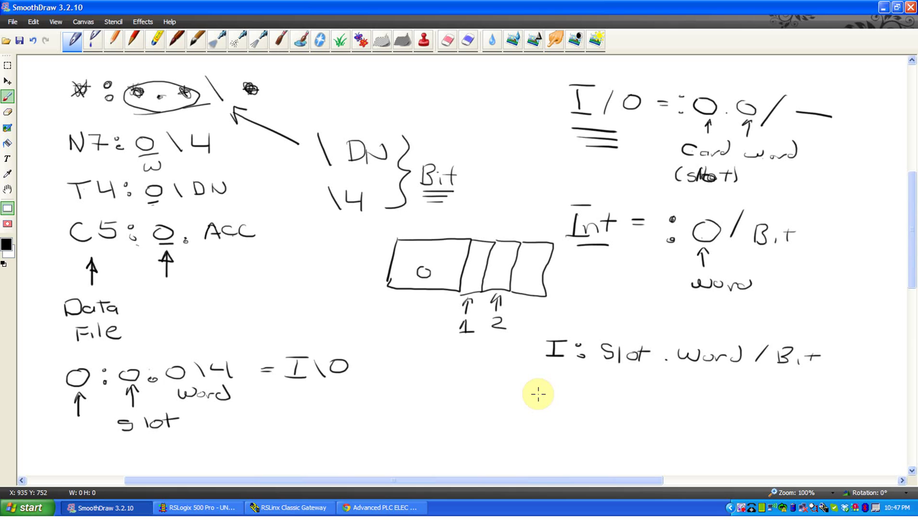
# Write 'B3 : Word / Bit' beneath it and box both format lines together.
pyautogui.moveTo(540, 394)
pyautogui.mouseDown()
pyautogui.moveTo(552, 410)
pyautogui.moveTo(589, 410)
pyautogui.mouseUp()
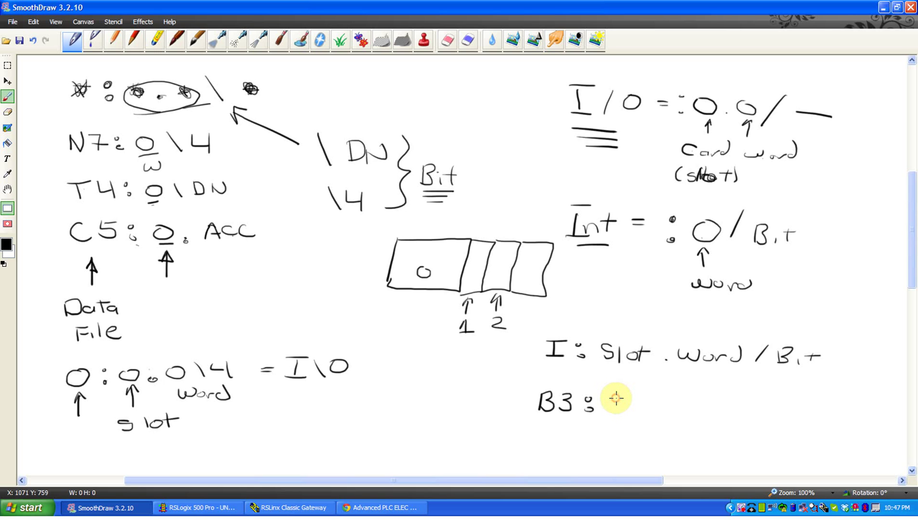
pyautogui.moveTo(616, 399)
pyautogui.mouseDown()
pyautogui.moveTo(615, 408)
pyautogui.moveTo(687, 400)
pyautogui.moveTo(699, 413)
pyautogui.mouseUp()
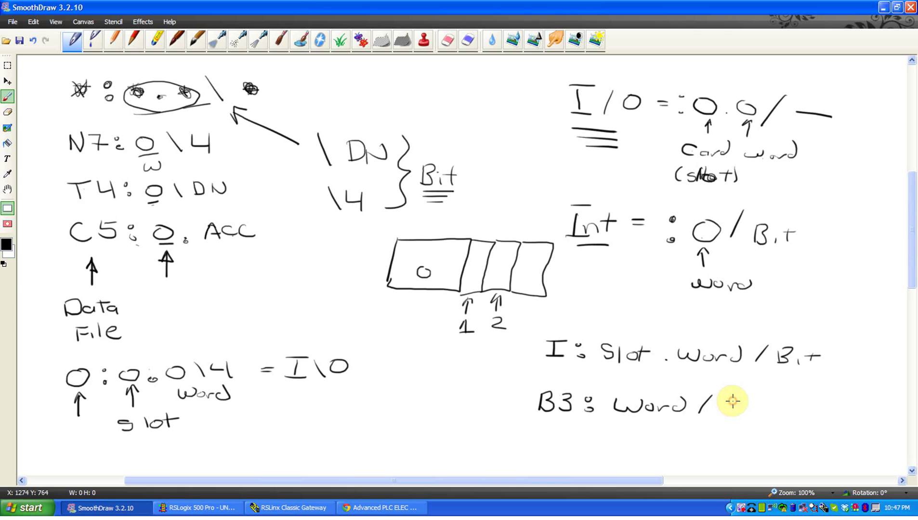
pyautogui.moveTo(733, 405); pyautogui.dragTo(759, 402)
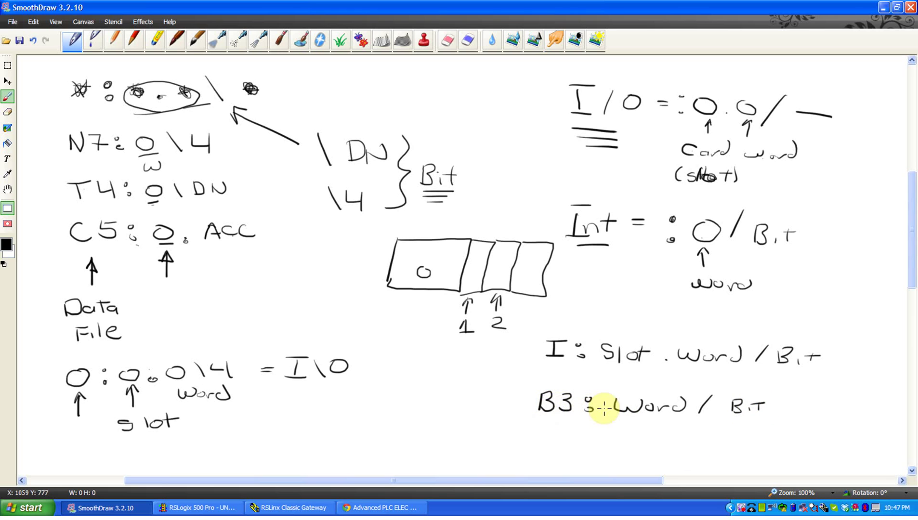
pyautogui.moveTo(526, 332)
pyautogui.mouseDown()
pyautogui.moveTo(518, 389)
pyautogui.moveTo(574, 329)
pyautogui.moveTo(667, 341)
pyautogui.moveTo(805, 340)
pyautogui.moveTo(824, 360)
pyautogui.moveTo(810, 418)
pyautogui.moveTo(517, 417)
pyautogui.moveTo(523, 386)
pyautogui.mouseUp()
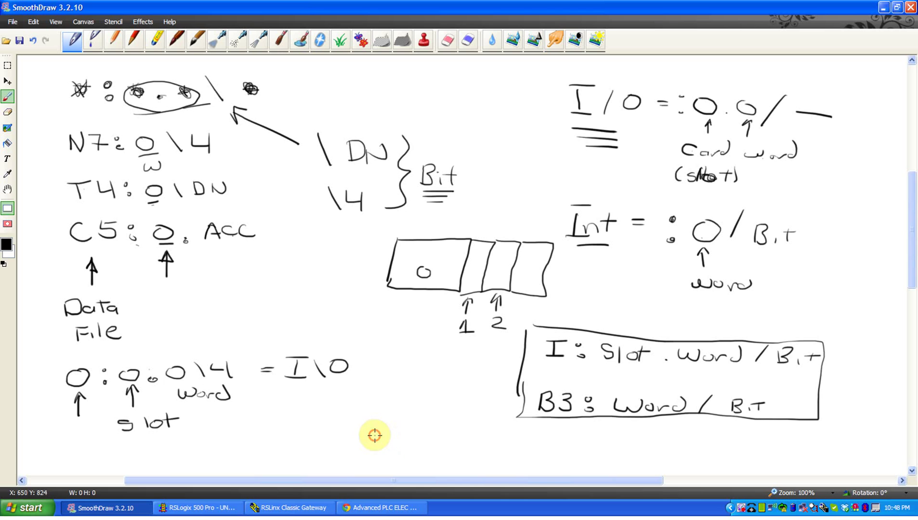
# Write 'N7:0' near the bottom of the page and underline N7 and the 0.
pyautogui.moveTo(375, 437)
pyautogui.mouseDown()
pyautogui.moveTo(381, 447)
pyautogui.moveTo(391, 432)
pyautogui.moveTo(405, 455)
pyautogui.moveTo(419, 446)
pyautogui.moveTo(427, 453)
pyautogui.mouseUp()
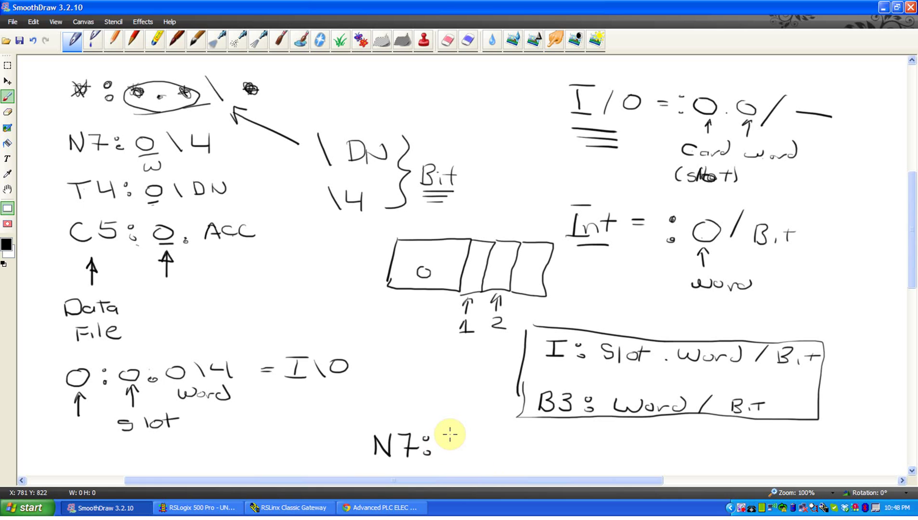
pyautogui.moveTo(449, 435)
pyautogui.mouseDown()
pyautogui.moveTo(455, 455)
pyautogui.moveTo(449, 432)
pyautogui.mouseUp()
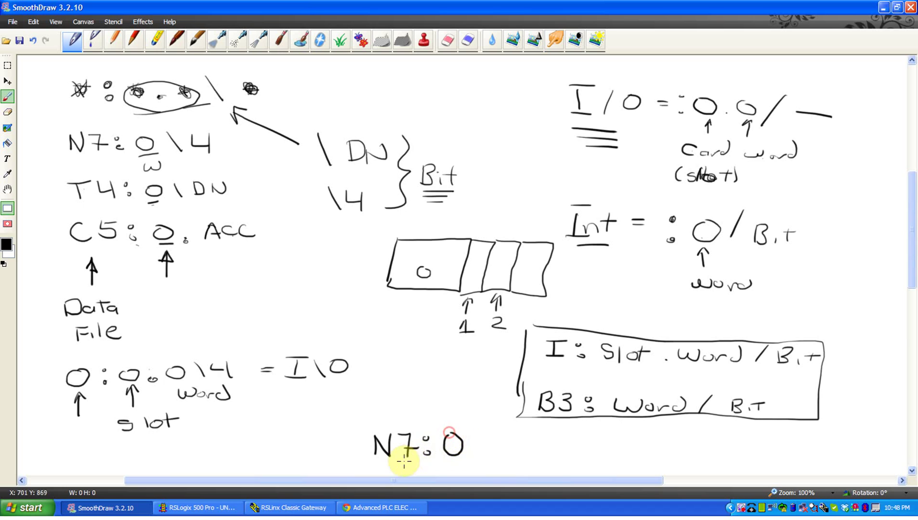
pyautogui.moveTo(405, 461); pyautogui.dragTo(375, 461)
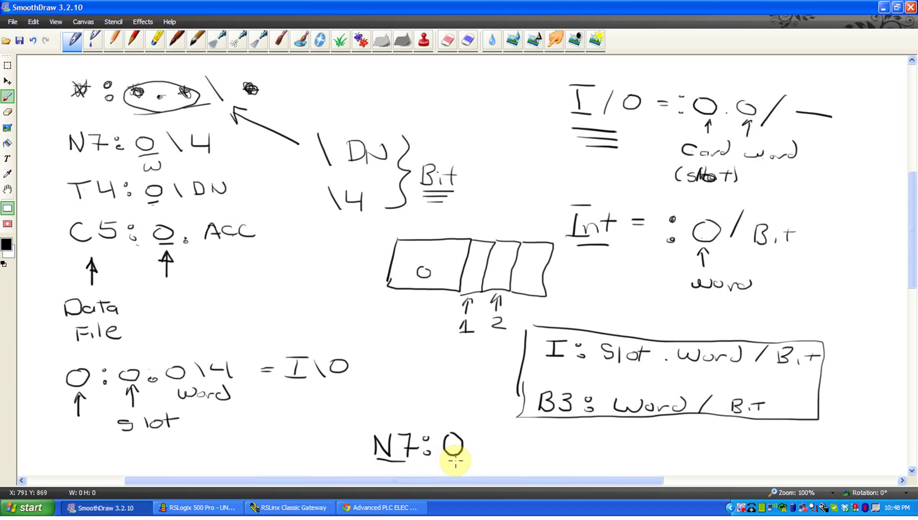
pyautogui.moveTo(461, 461); pyautogui.dragTo(443, 460)
# Add '/[C5.0.ACC]' after N7:0 and underline C5.0.ACC inside the brackets.
pyautogui.moveTo(481, 436)
pyautogui.mouseDown()
pyautogui.moveTo(471, 457)
pyautogui.moveTo(505, 459)
pyautogui.moveTo(507, 435)
pyautogui.moveTo(527, 443)
pyautogui.moveTo(518, 443)
pyautogui.moveTo(526, 456)
pyautogui.moveTo(550, 449)
pyautogui.moveTo(540, 455)
pyautogui.moveTo(540, 442)
pyautogui.moveTo(581, 455)
pyautogui.moveTo(581, 445)
pyautogui.moveTo(641, 448)
pyautogui.moveTo(662, 436)
pyautogui.moveTo(656, 456)
pyautogui.mouseUp()
pyautogui.click(561, 456)
pyautogui.click(596, 452)
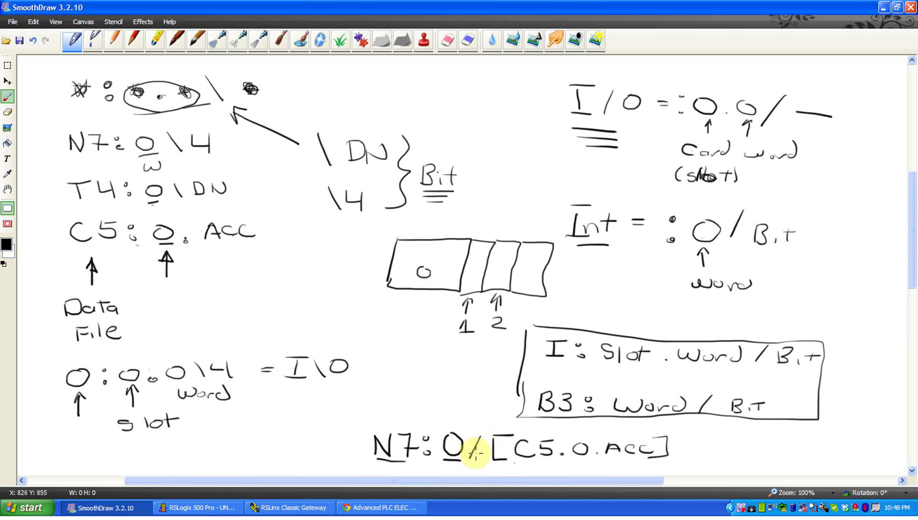
pyautogui.moveTo(516, 455)
pyautogui.mouseDown()
pyautogui.moveTo(645, 461)
pyautogui.moveTo(527, 466)
pyautogui.moveTo(635, 467)
pyautogui.moveTo(545, 466)
pyautogui.moveTo(611, 464)
pyautogui.mouseUp()
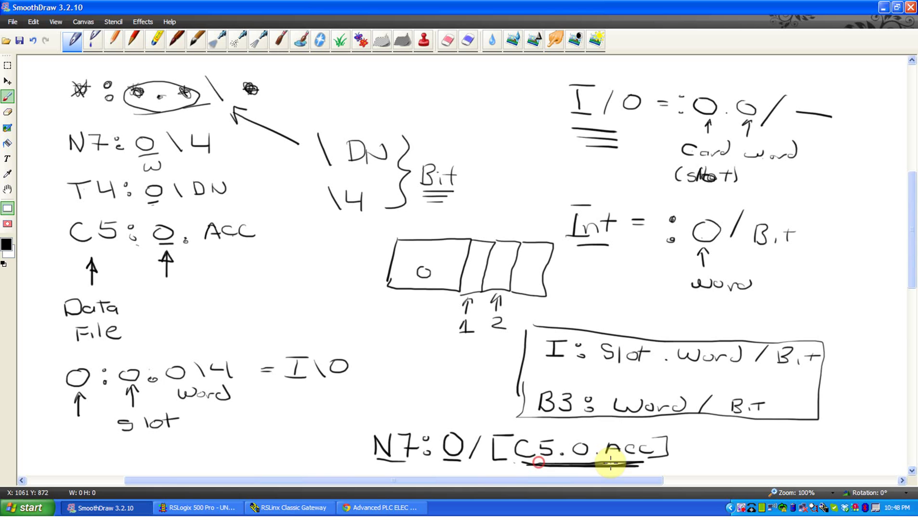